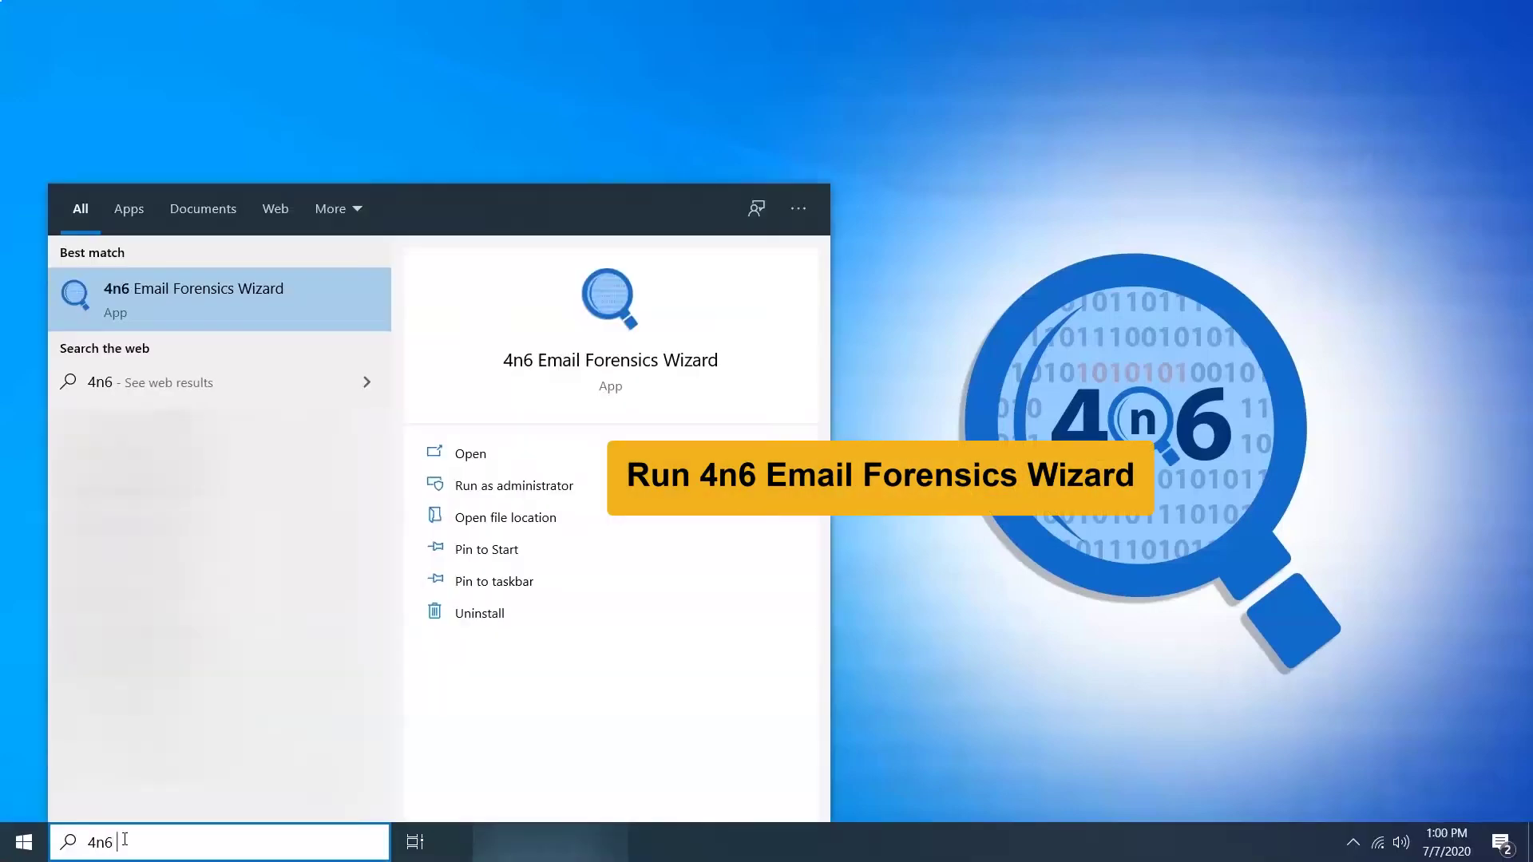
Step: Search for '4n6 Email forensics Wizard' in the Start menu and launch the app
{"action": "type", "text": "Wizard"}
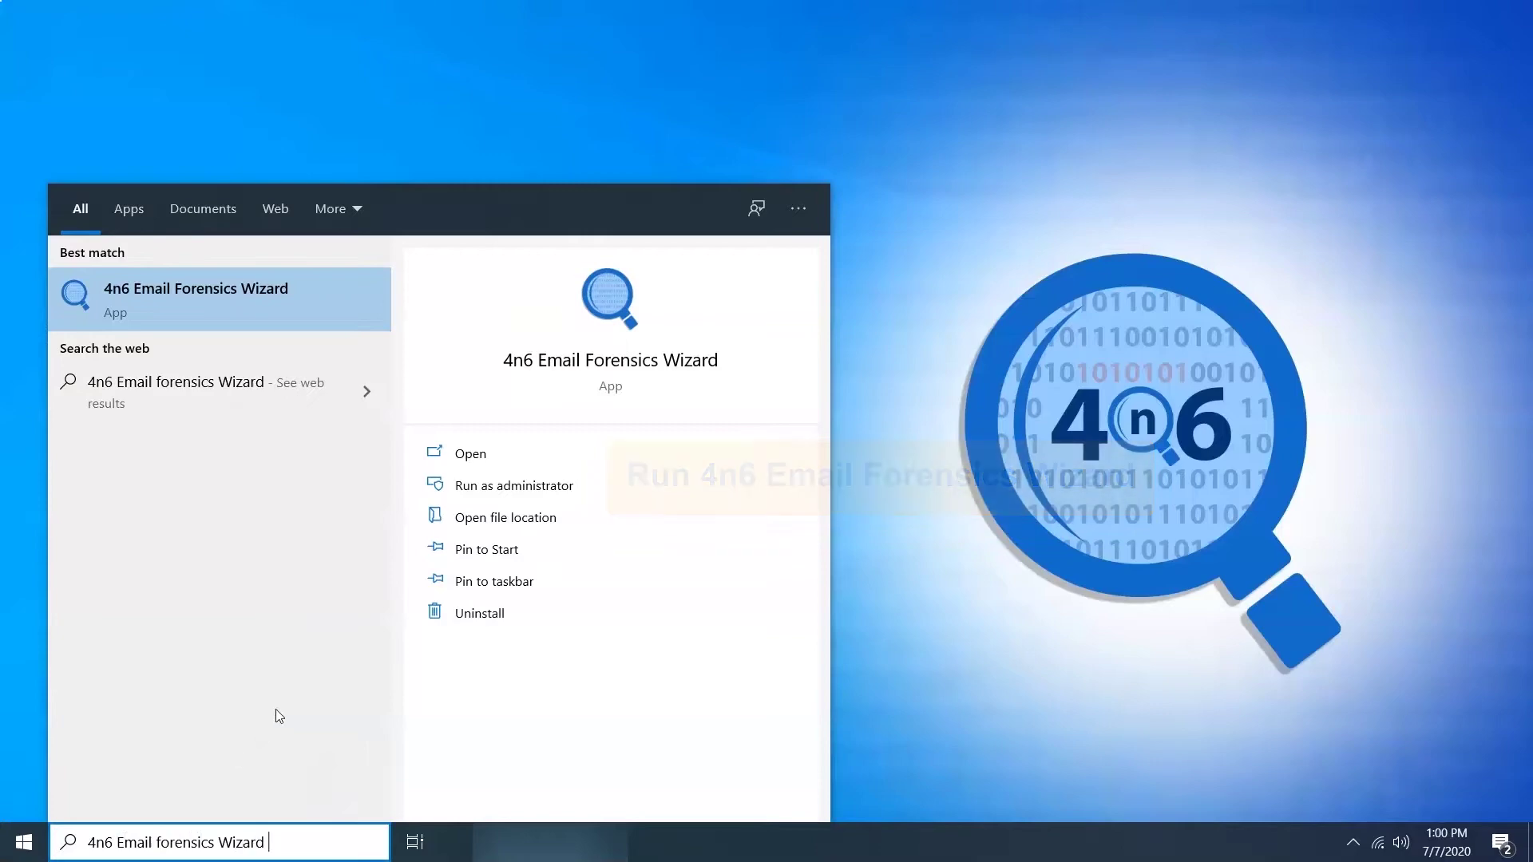
{"action": "left_click", "coordinate": [595, 369]}
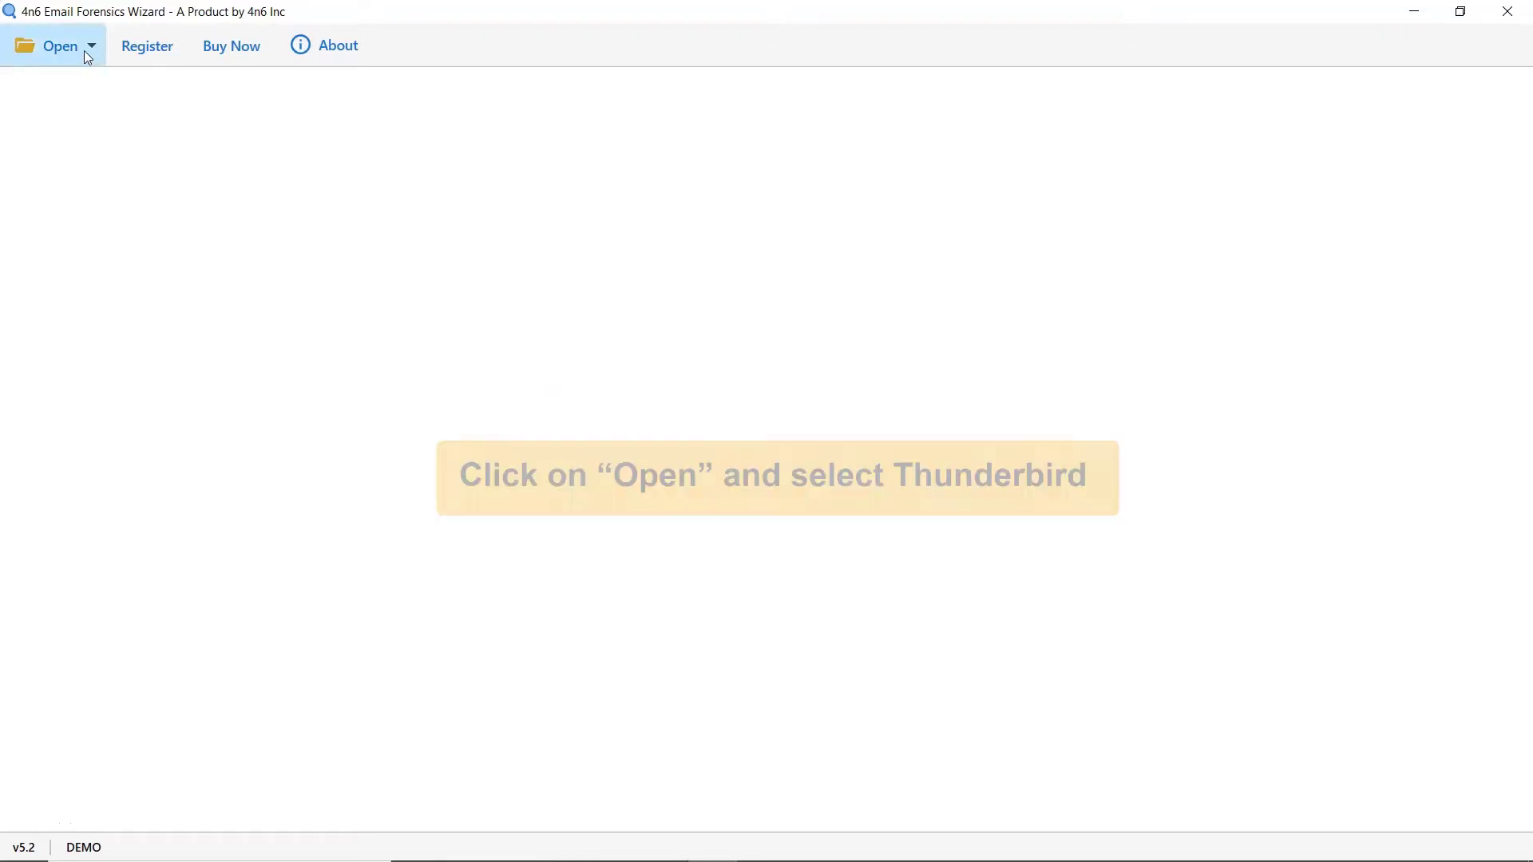
Step: Load the configured Thunderbird Gmail account through Open ▸ Thunderbird Accounts ▸ Open Thunderbird Configured Accounts
{"action": "left_click", "coordinate": [84, 51]}
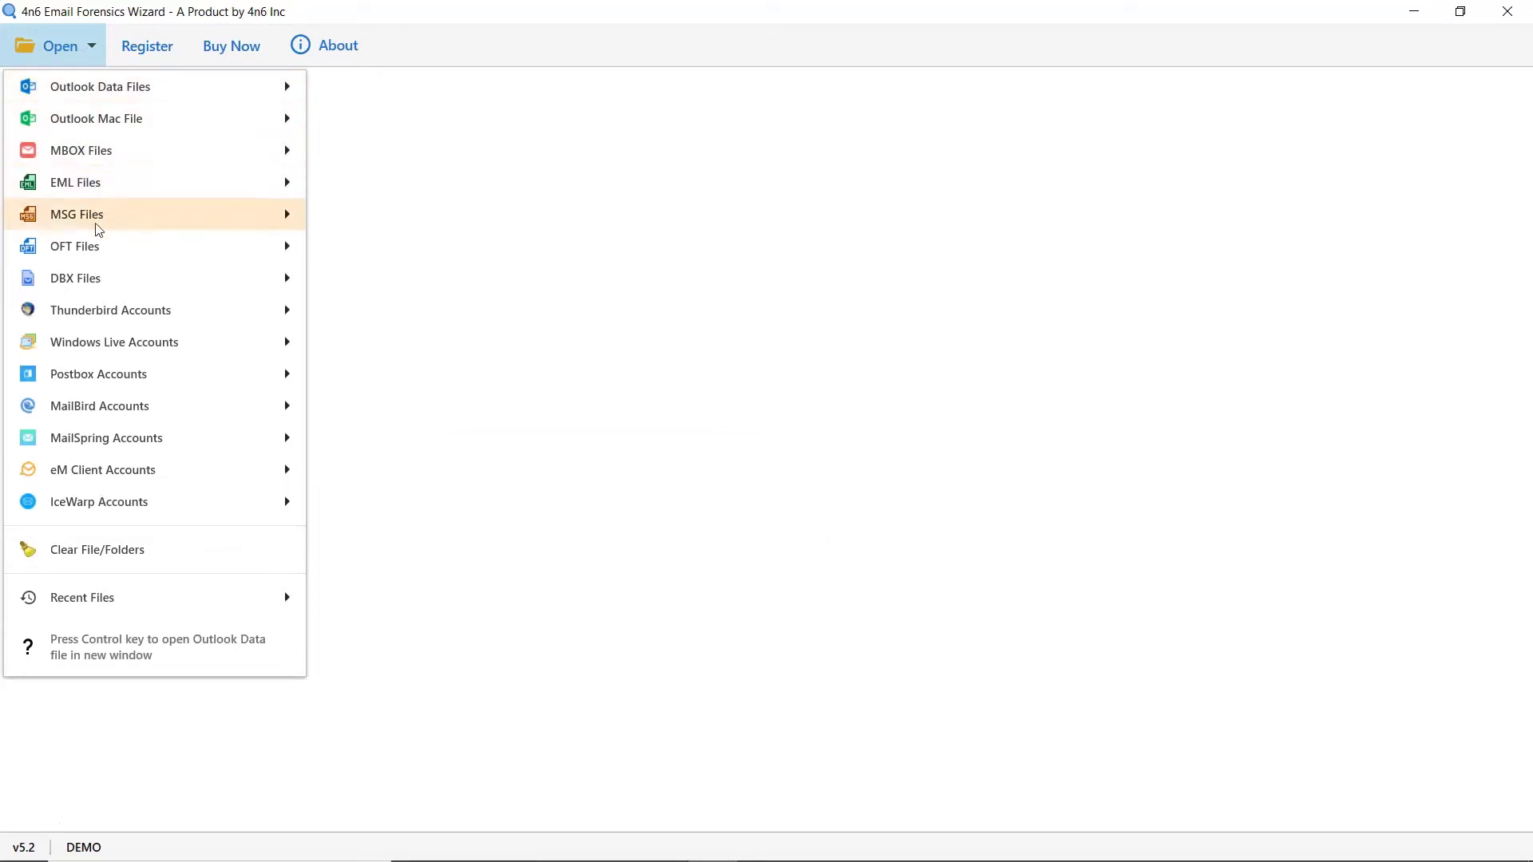
{"action": "mouse_move", "coordinate": [118, 313]}
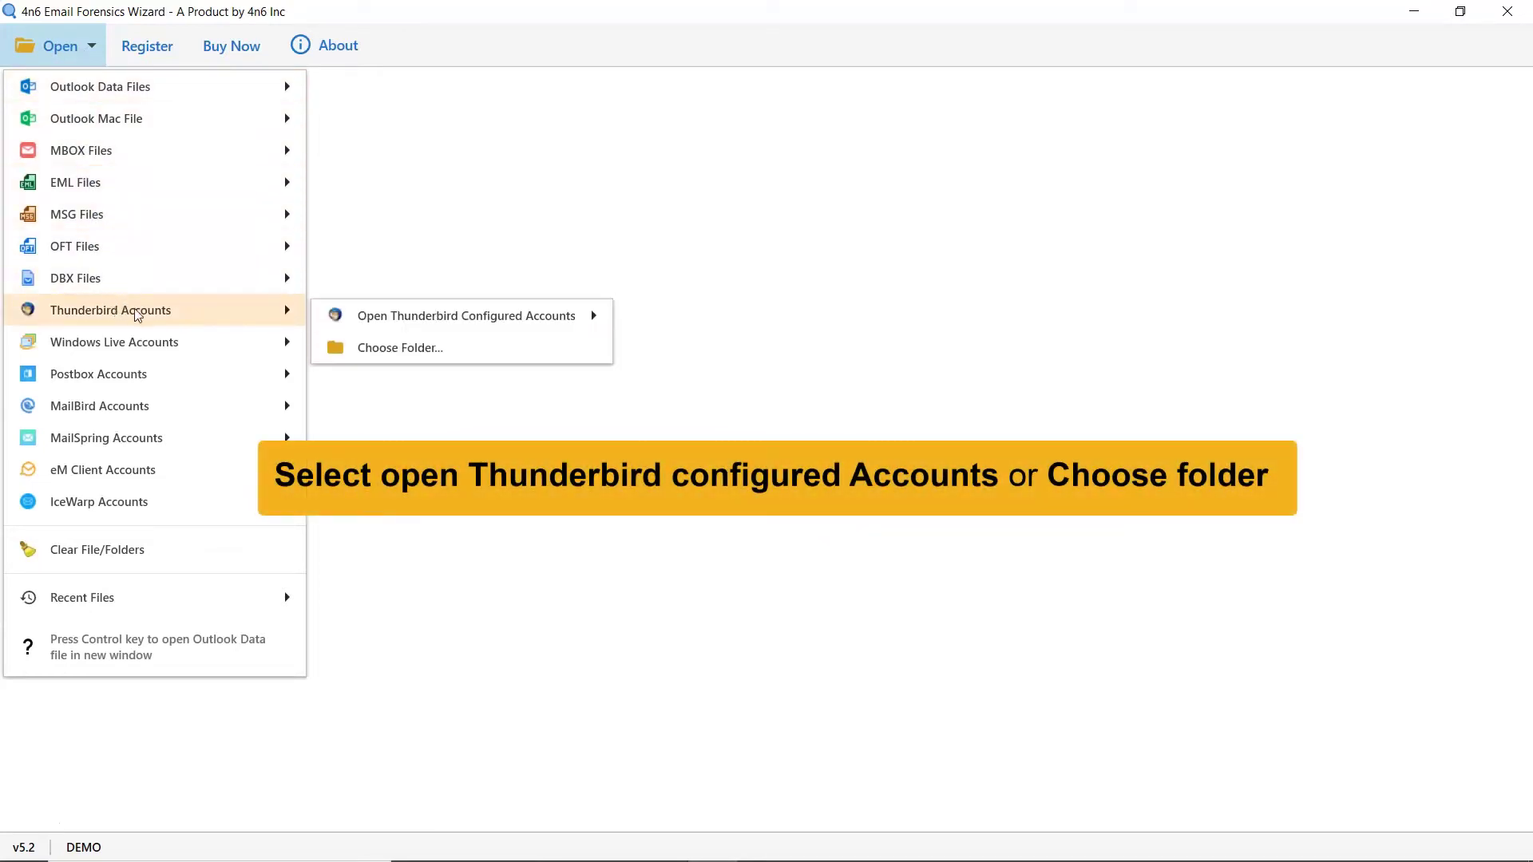
{"action": "mouse_move", "coordinate": [410, 332]}
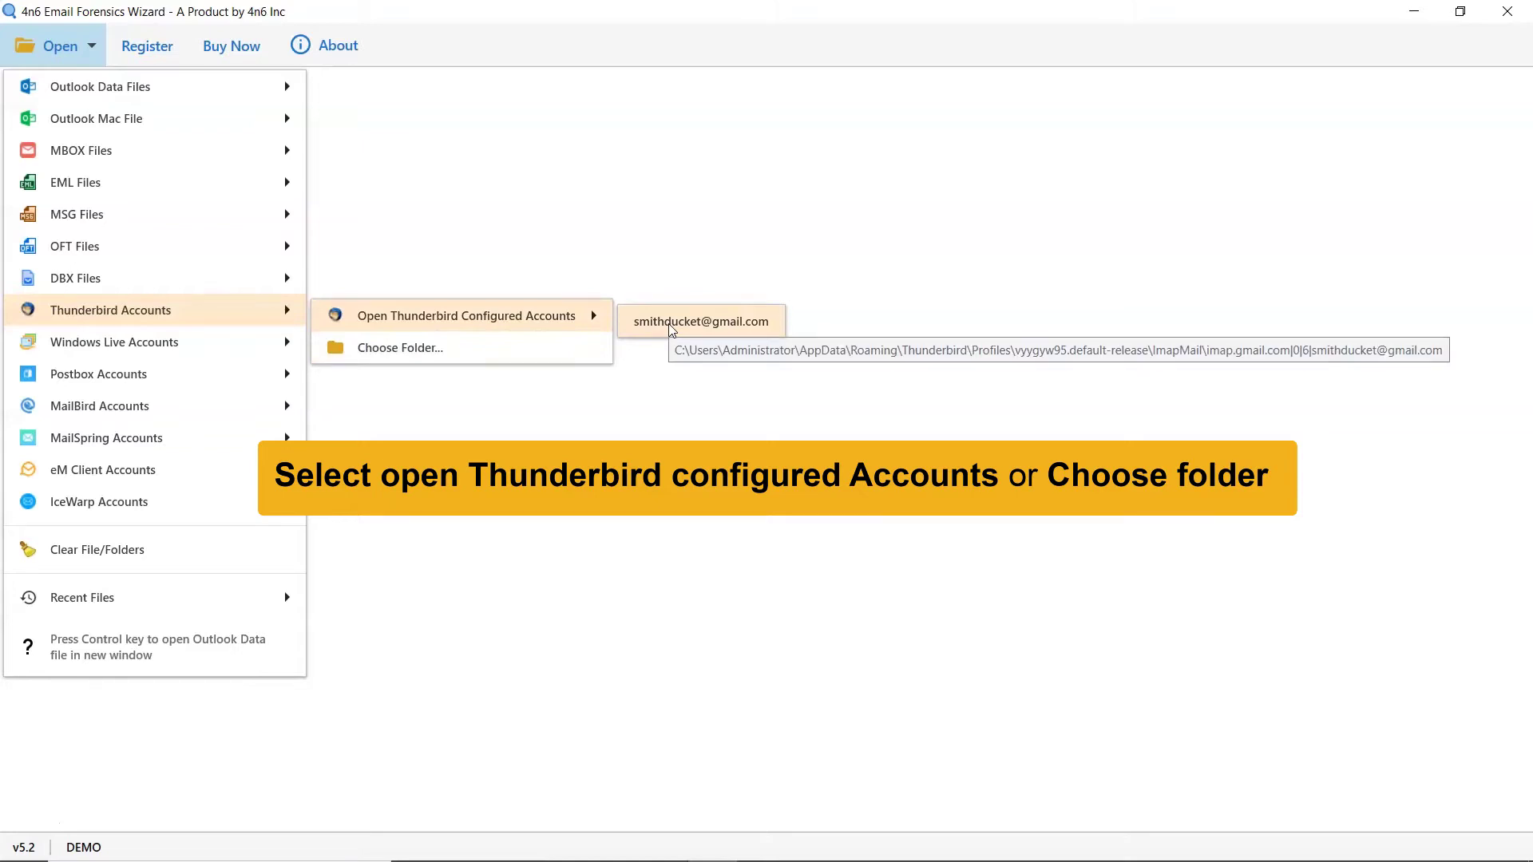
{"action": "left_click", "coordinate": [671, 323]}
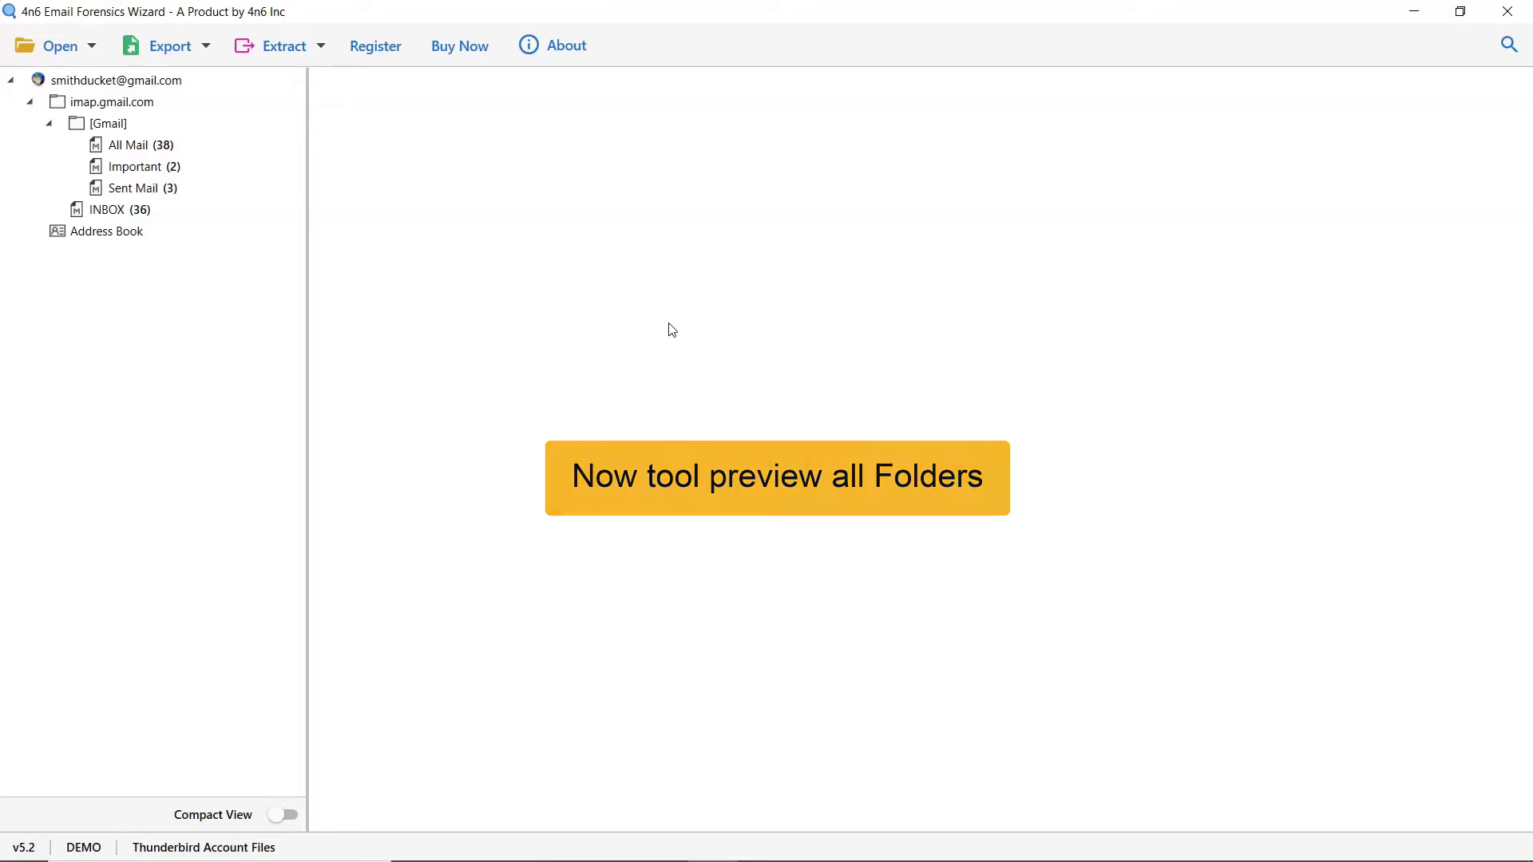
Step: Toggle Compact View on and off, then preview All Mail, Important, Sent Mail and INBOX (36 messages)
{"action": "left_click", "coordinate": [286, 815]}
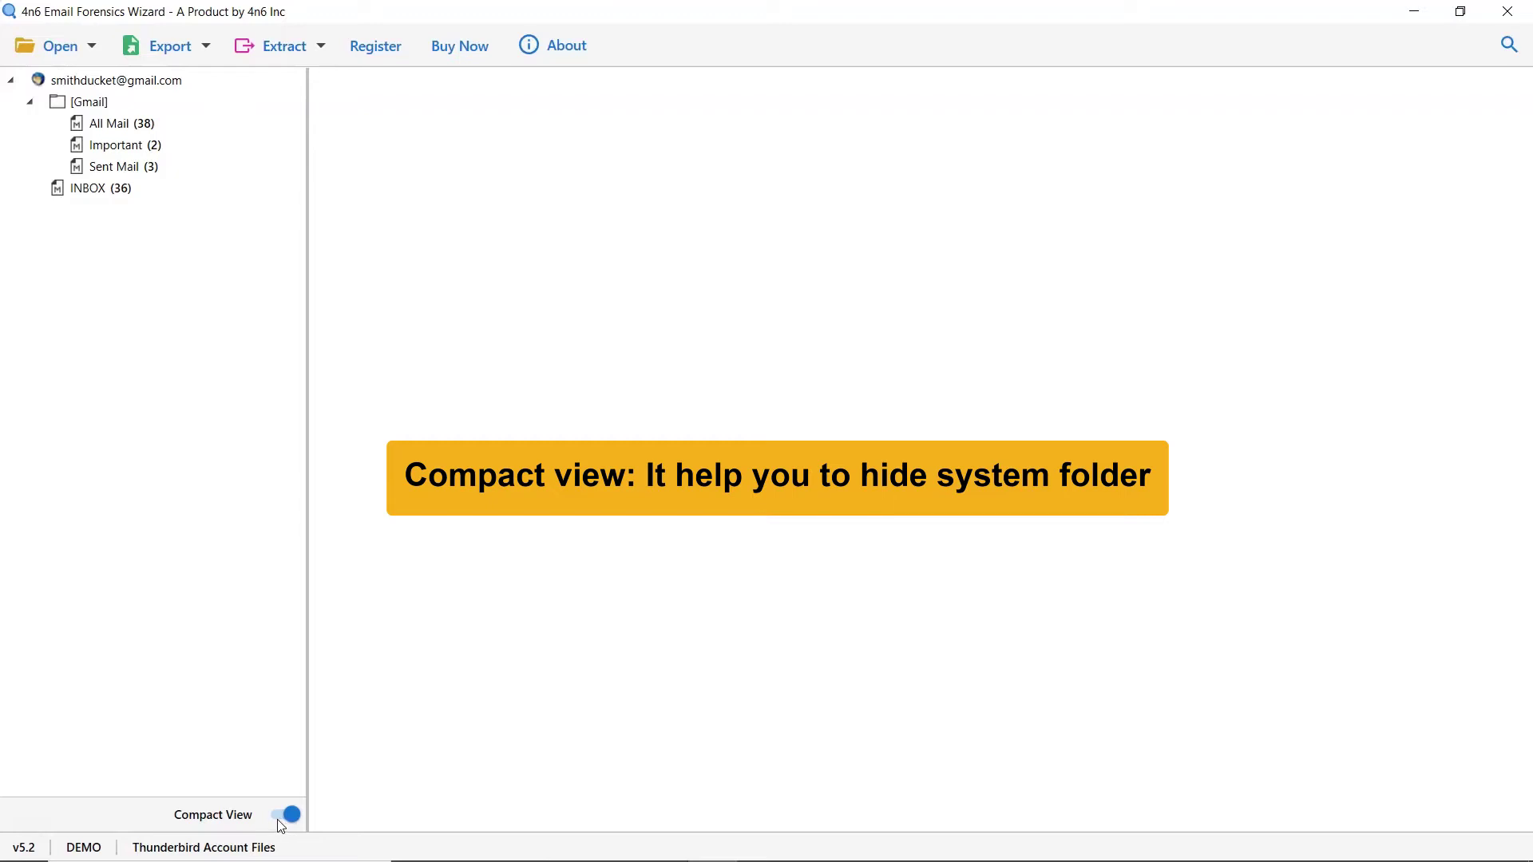
{"action": "left_click", "coordinate": [279, 824]}
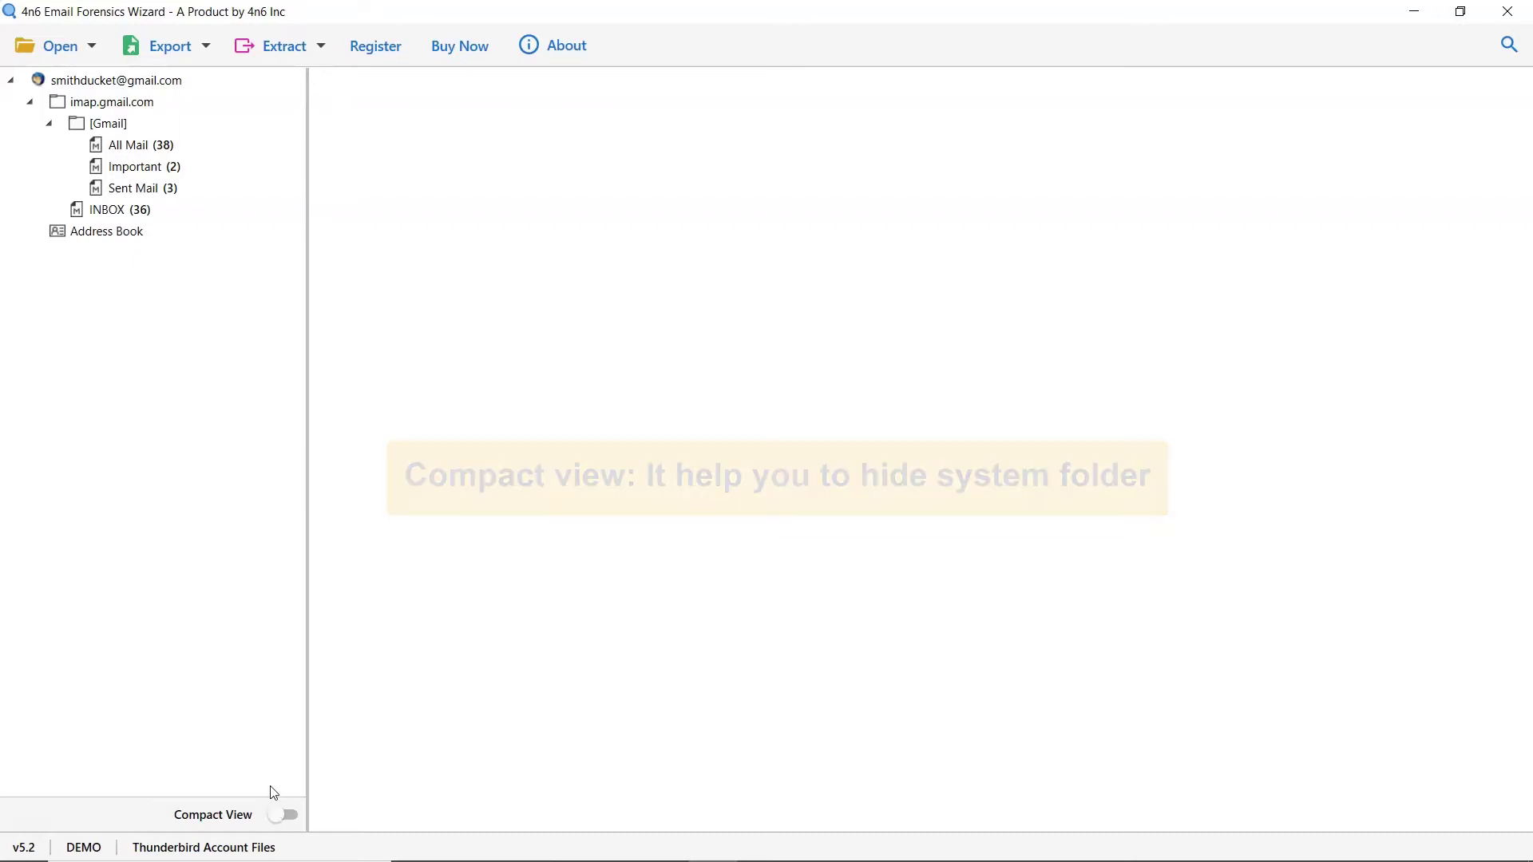
{"action": "left_click", "coordinate": [112, 150]}
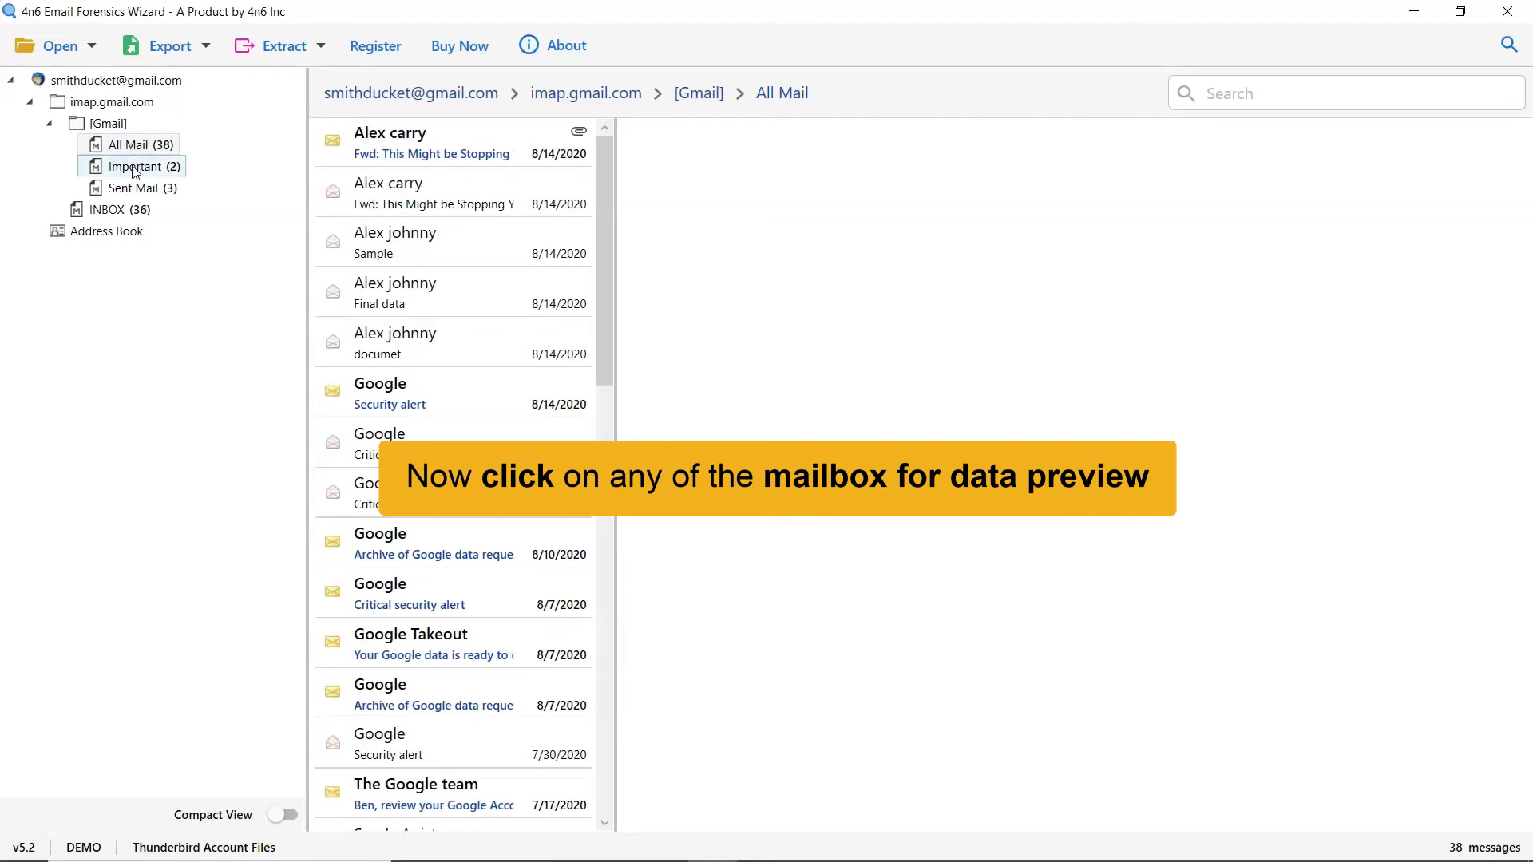
{"action": "left_click", "coordinate": [134, 169]}
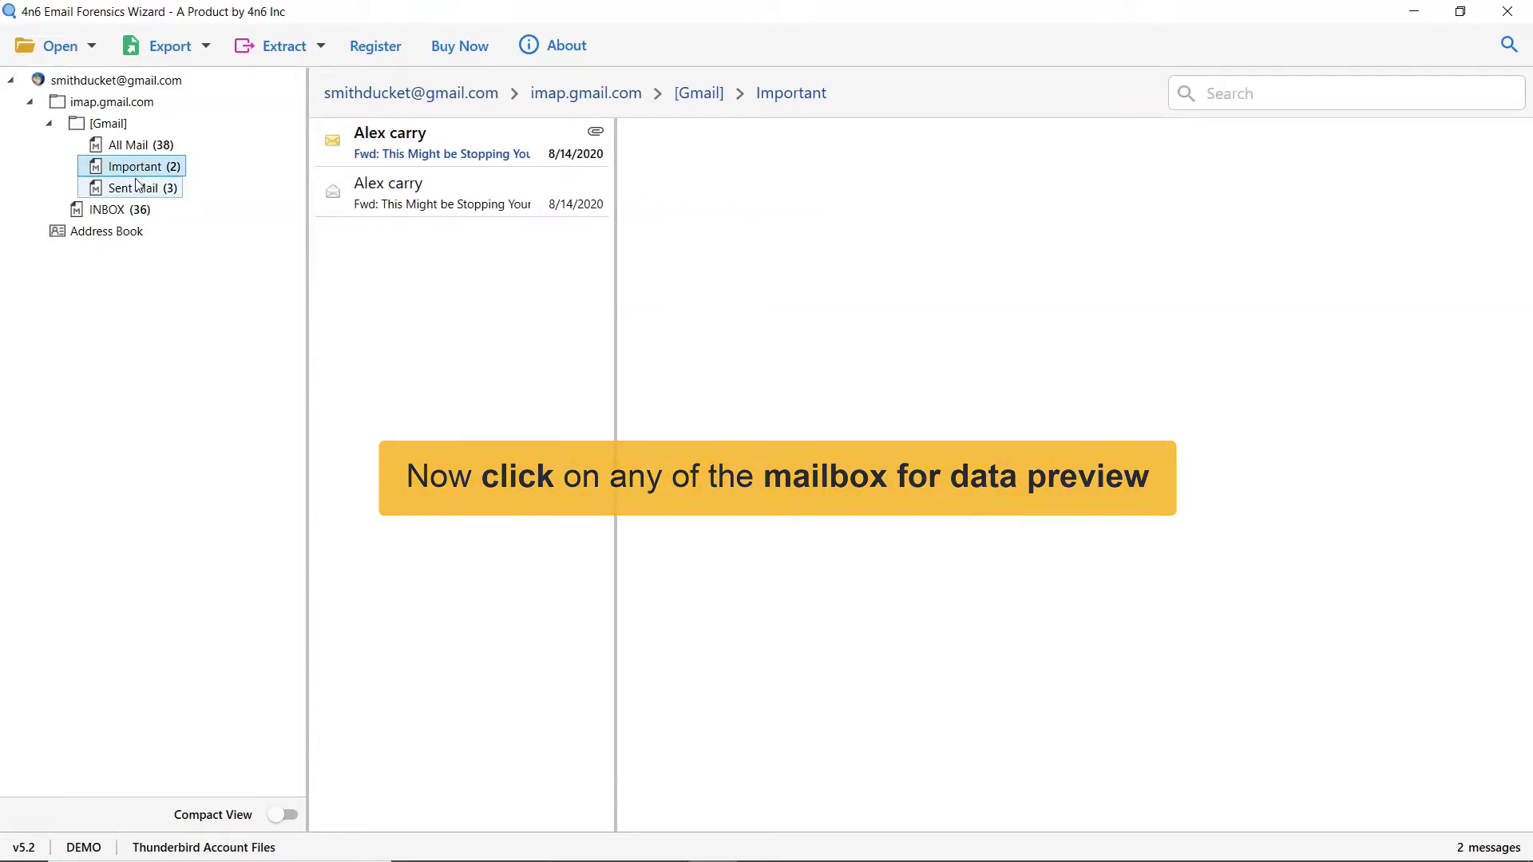
{"action": "left_click", "coordinate": [139, 188]}
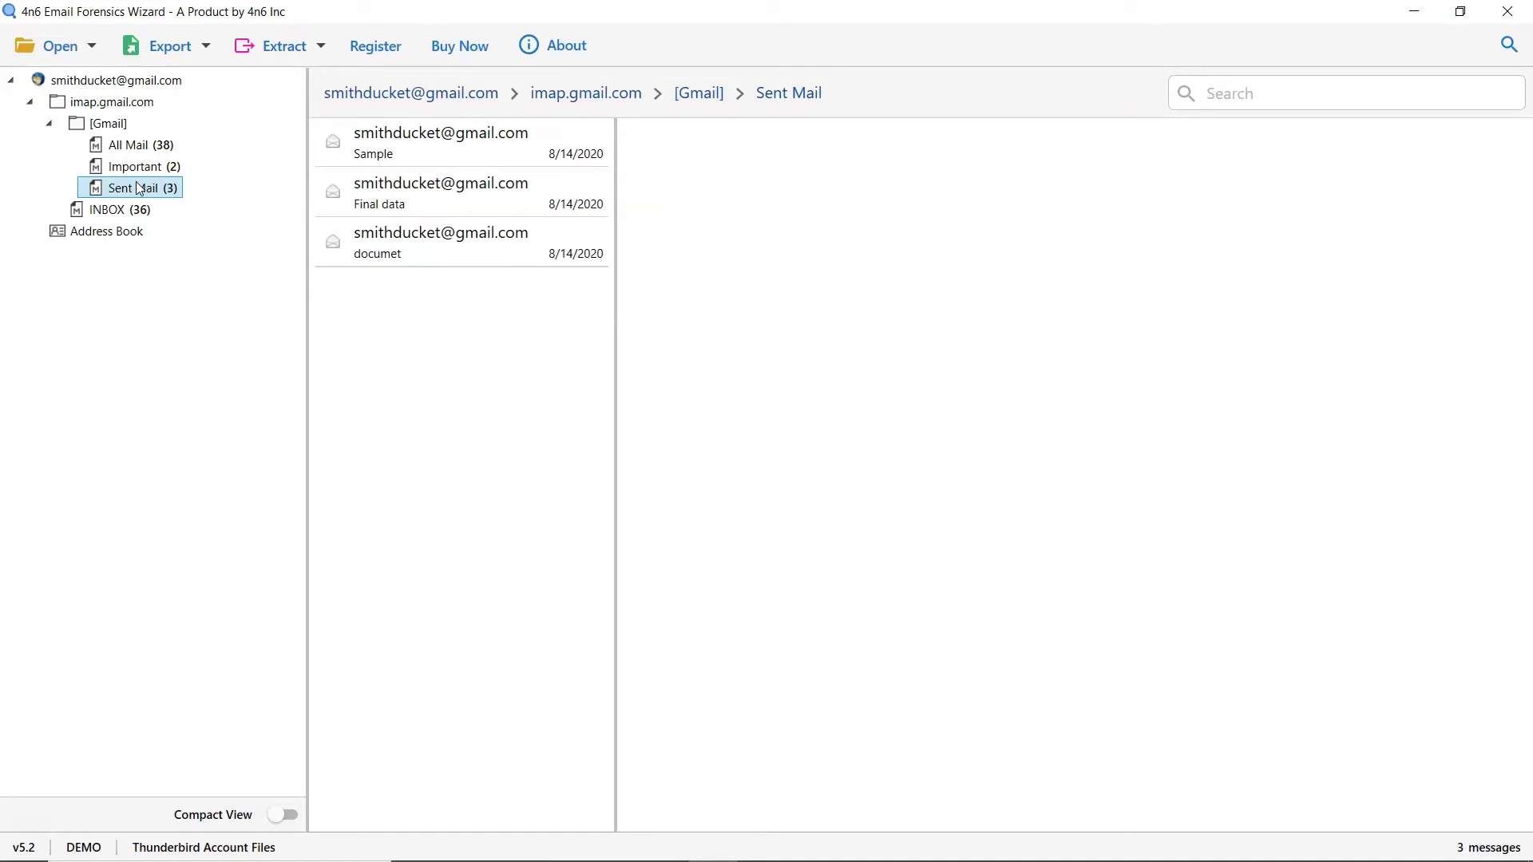
{"action": "left_click", "coordinate": [113, 211]}
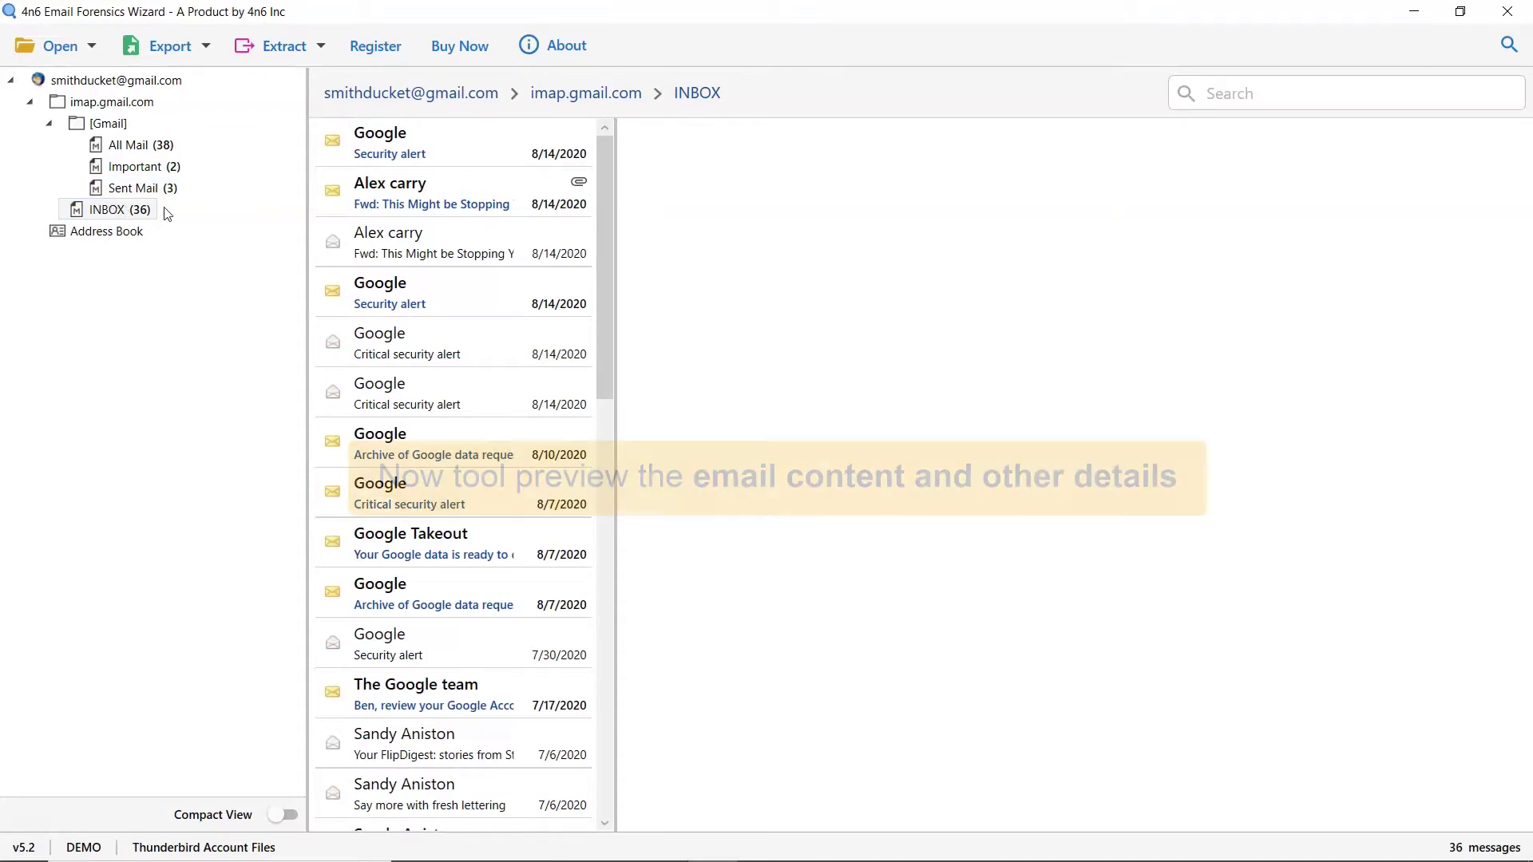
Step: Preview 'Fwd: This Might be Stopping Your Growth' and inspect its DOC-20180702-WA0001.xlsm attachment options
{"action": "left_click", "coordinate": [451, 200]}
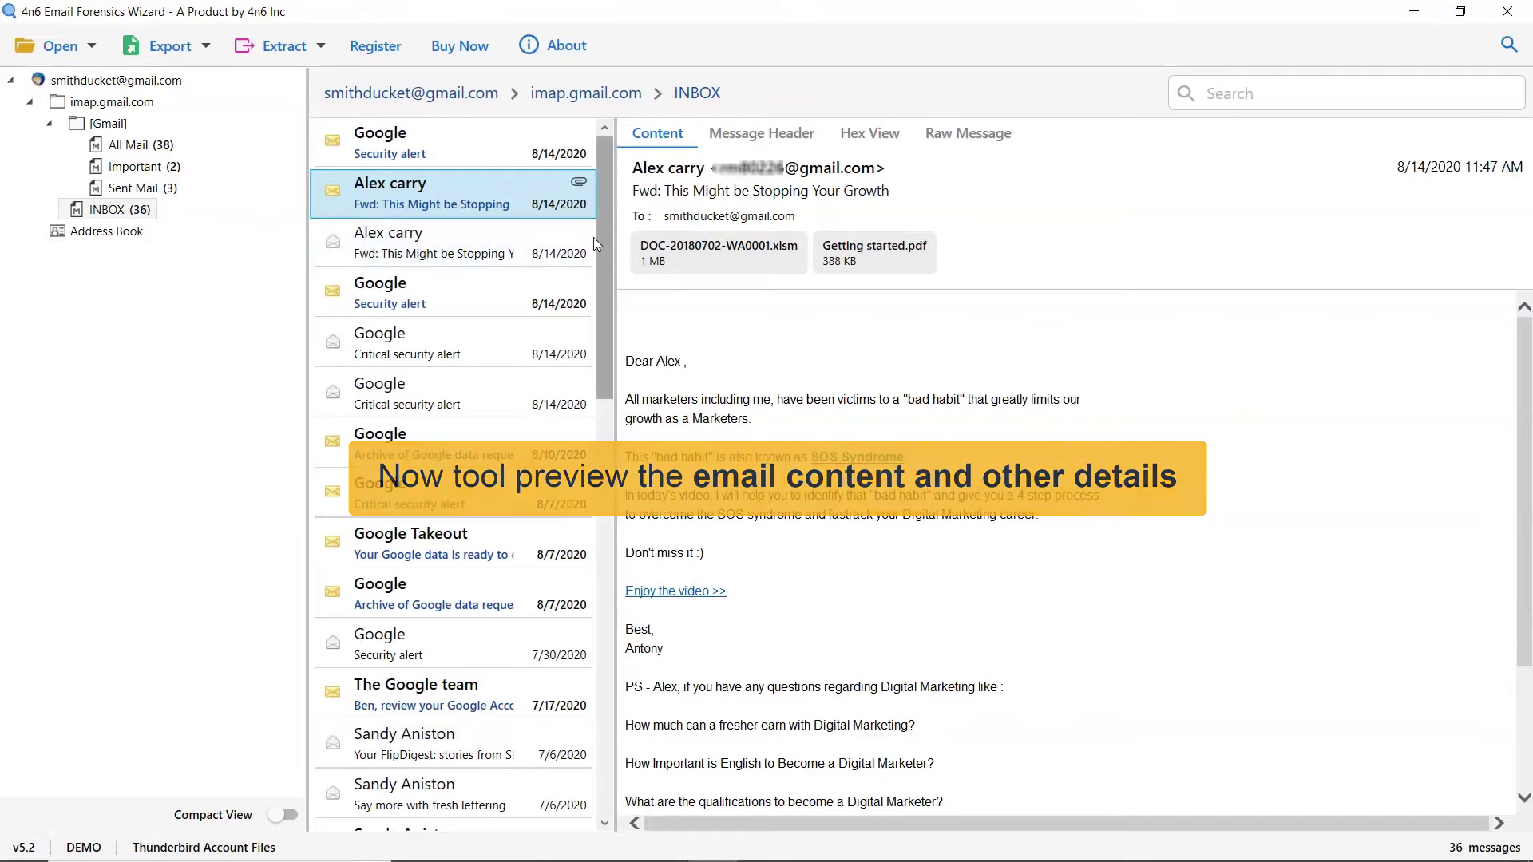
{"action": "right_click", "coordinate": [714, 276]}
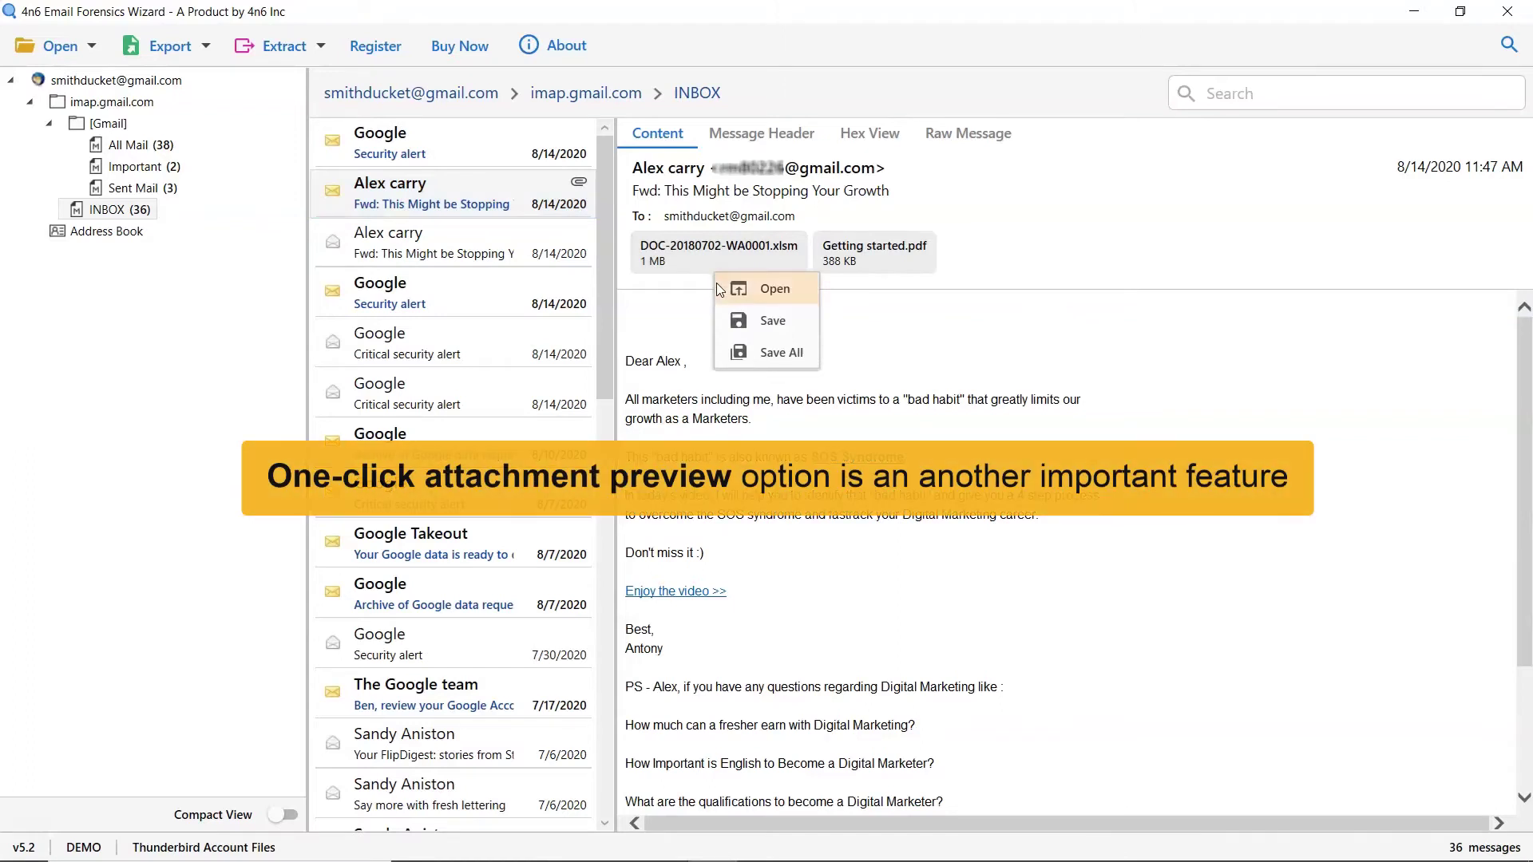
{"action": "left_click", "coordinate": [722, 334]}
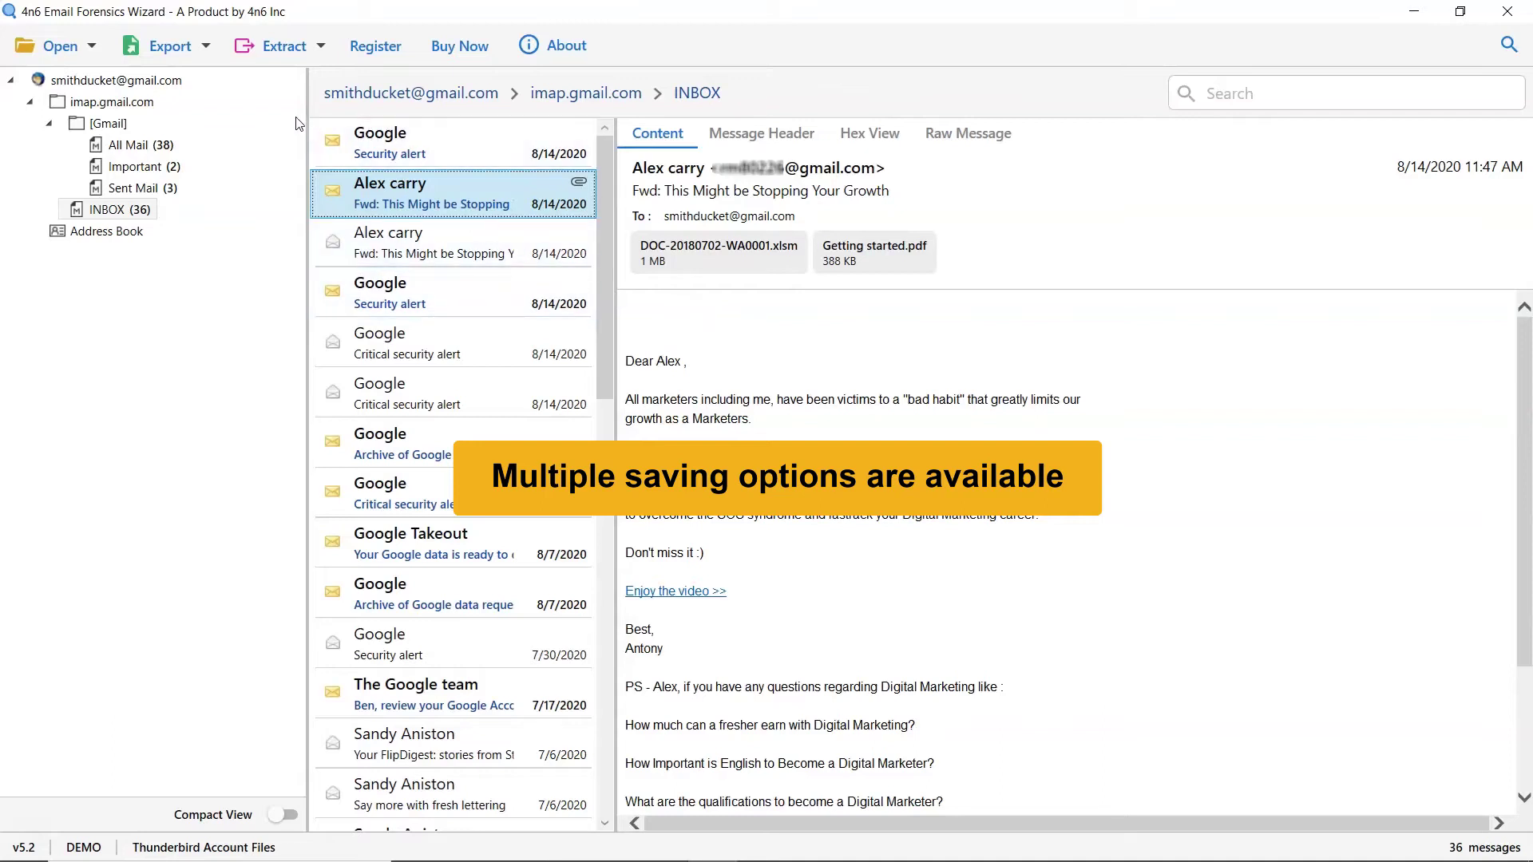
Step: Browse the Export and Extract lists, then pick Gmail as the export destination
{"action": "left_click", "coordinate": [207, 51]}
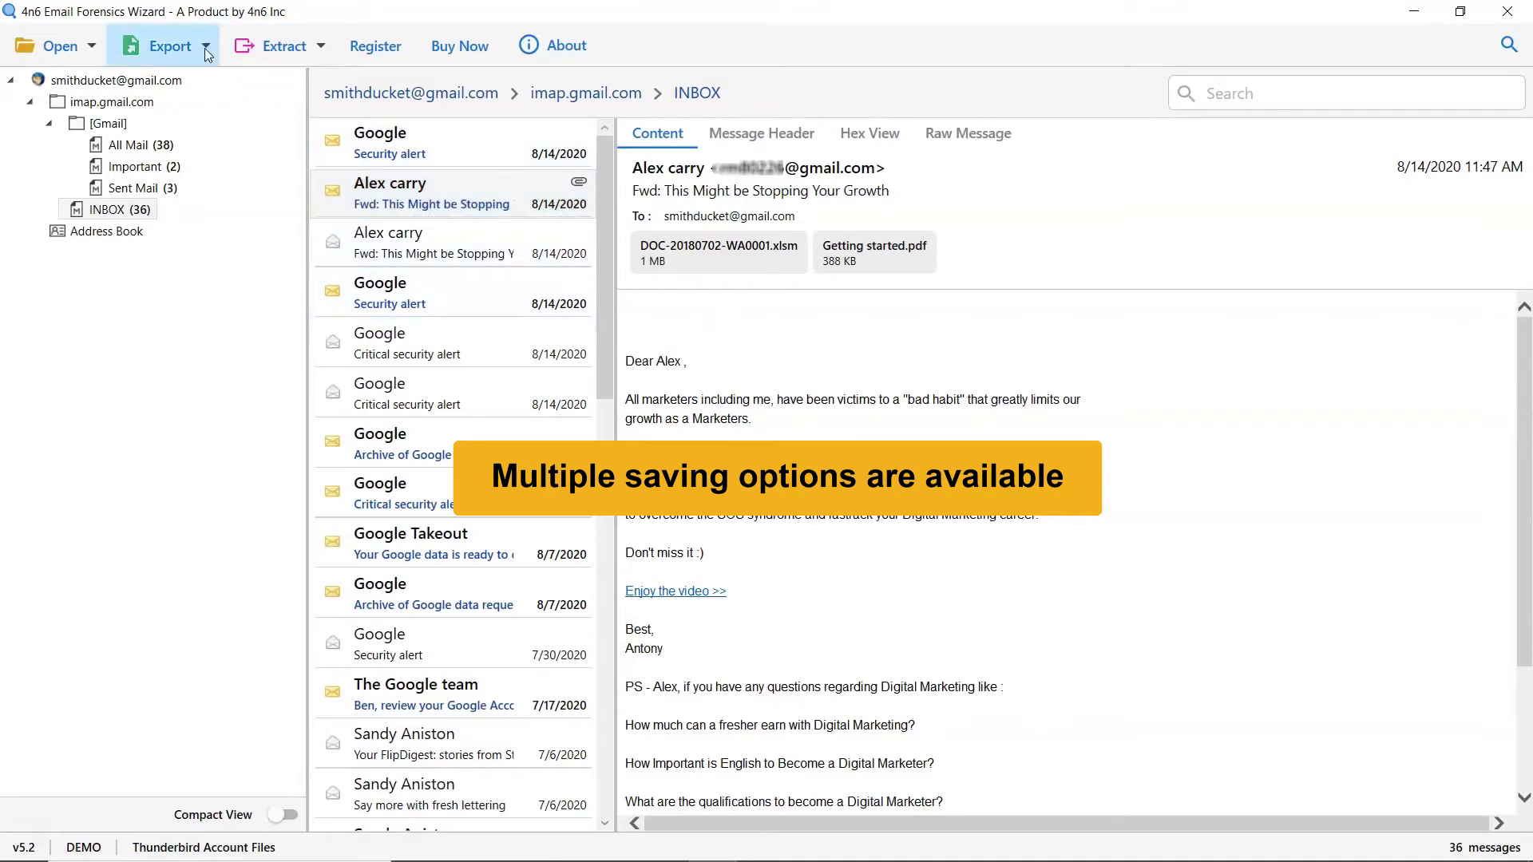
{"action": "left_click", "coordinate": [207, 51]}
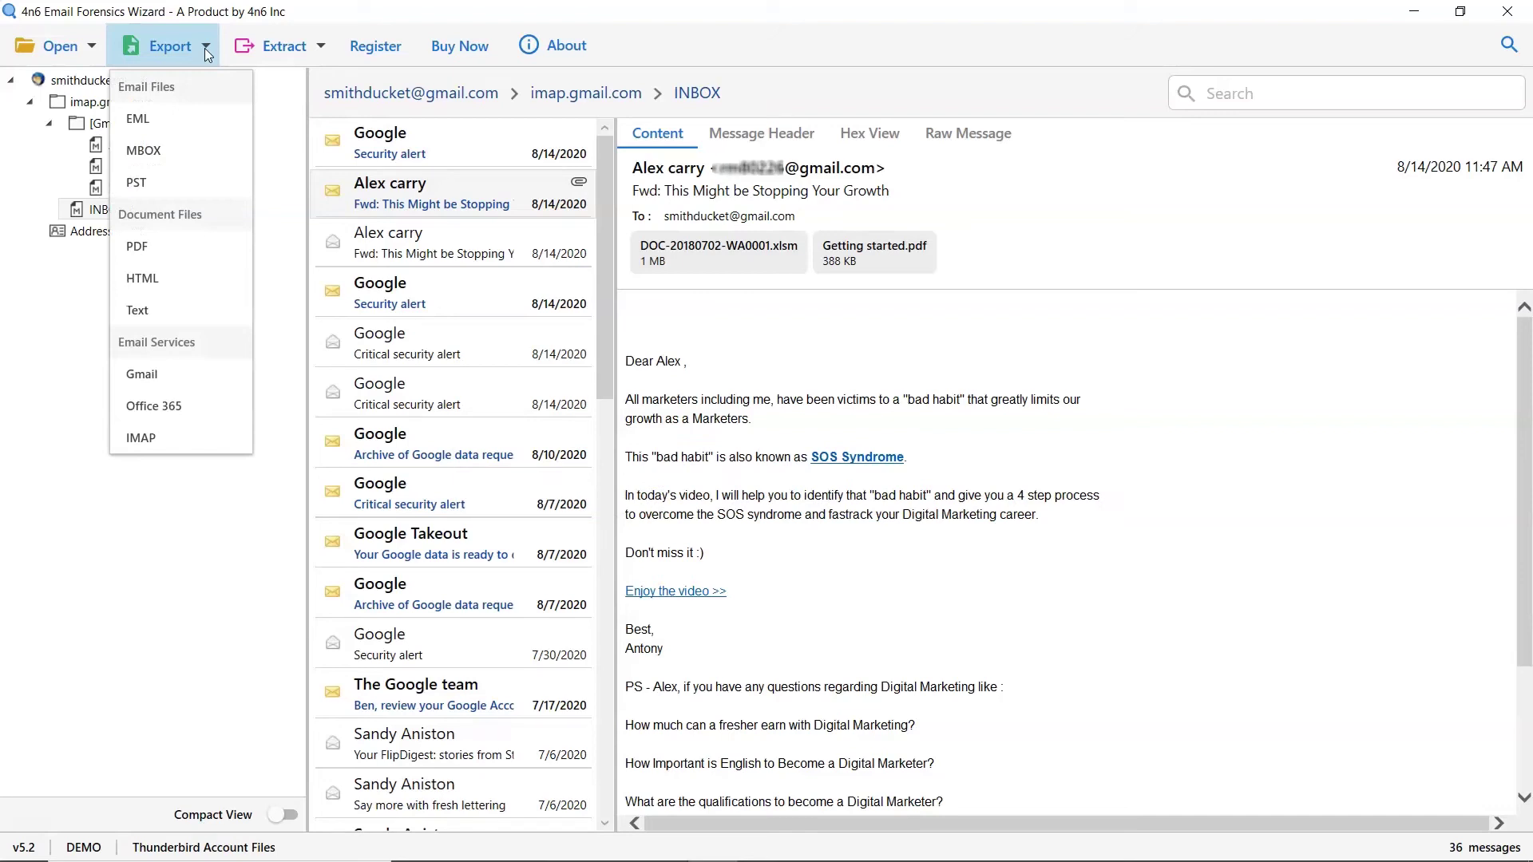
{"action": "left_click", "coordinate": [204, 48]}
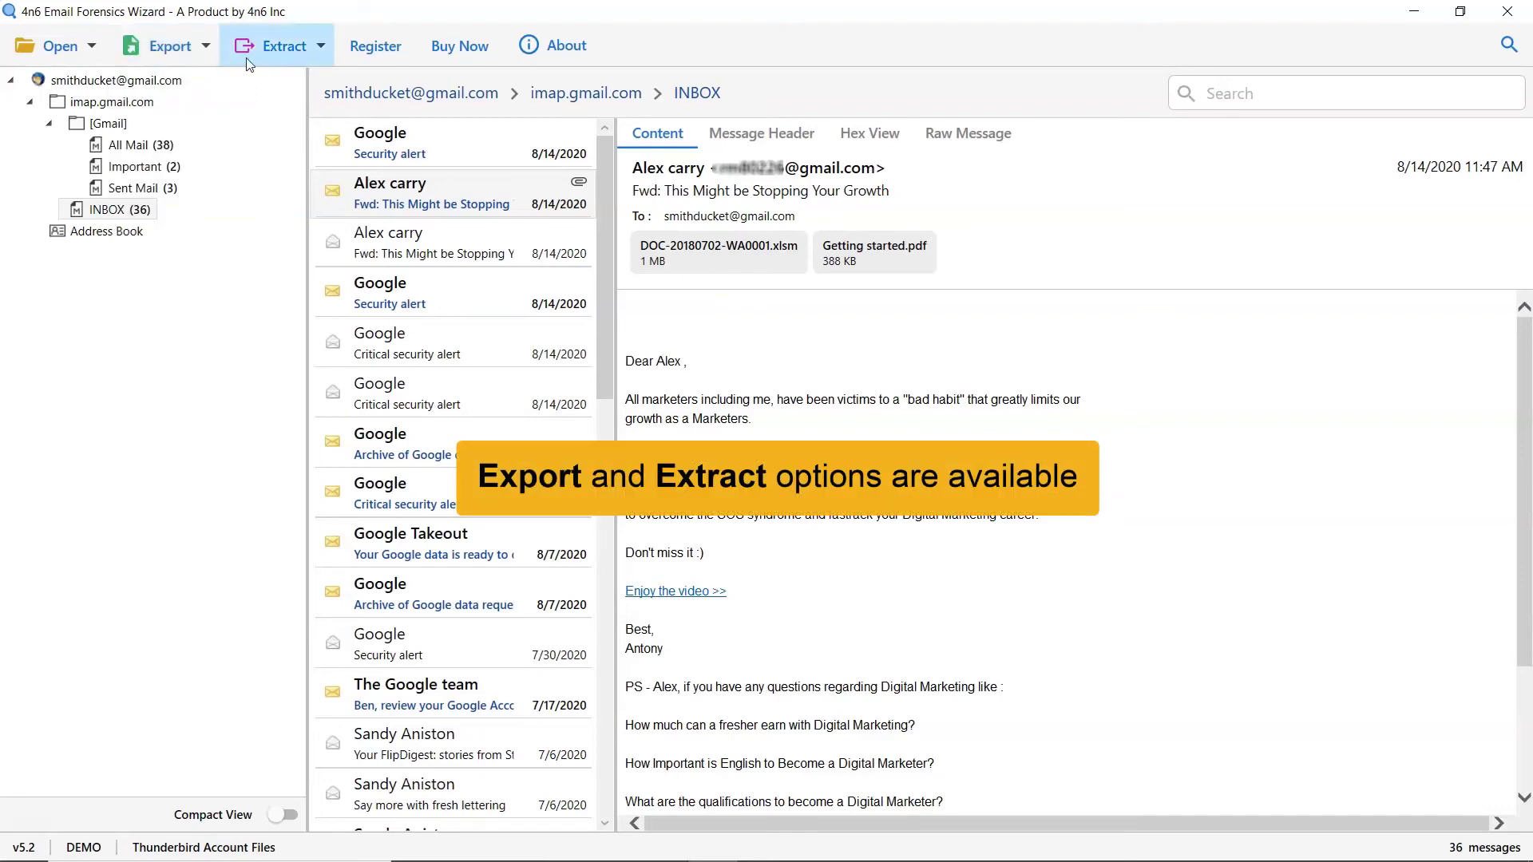
{"action": "left_click", "coordinate": [322, 48]}
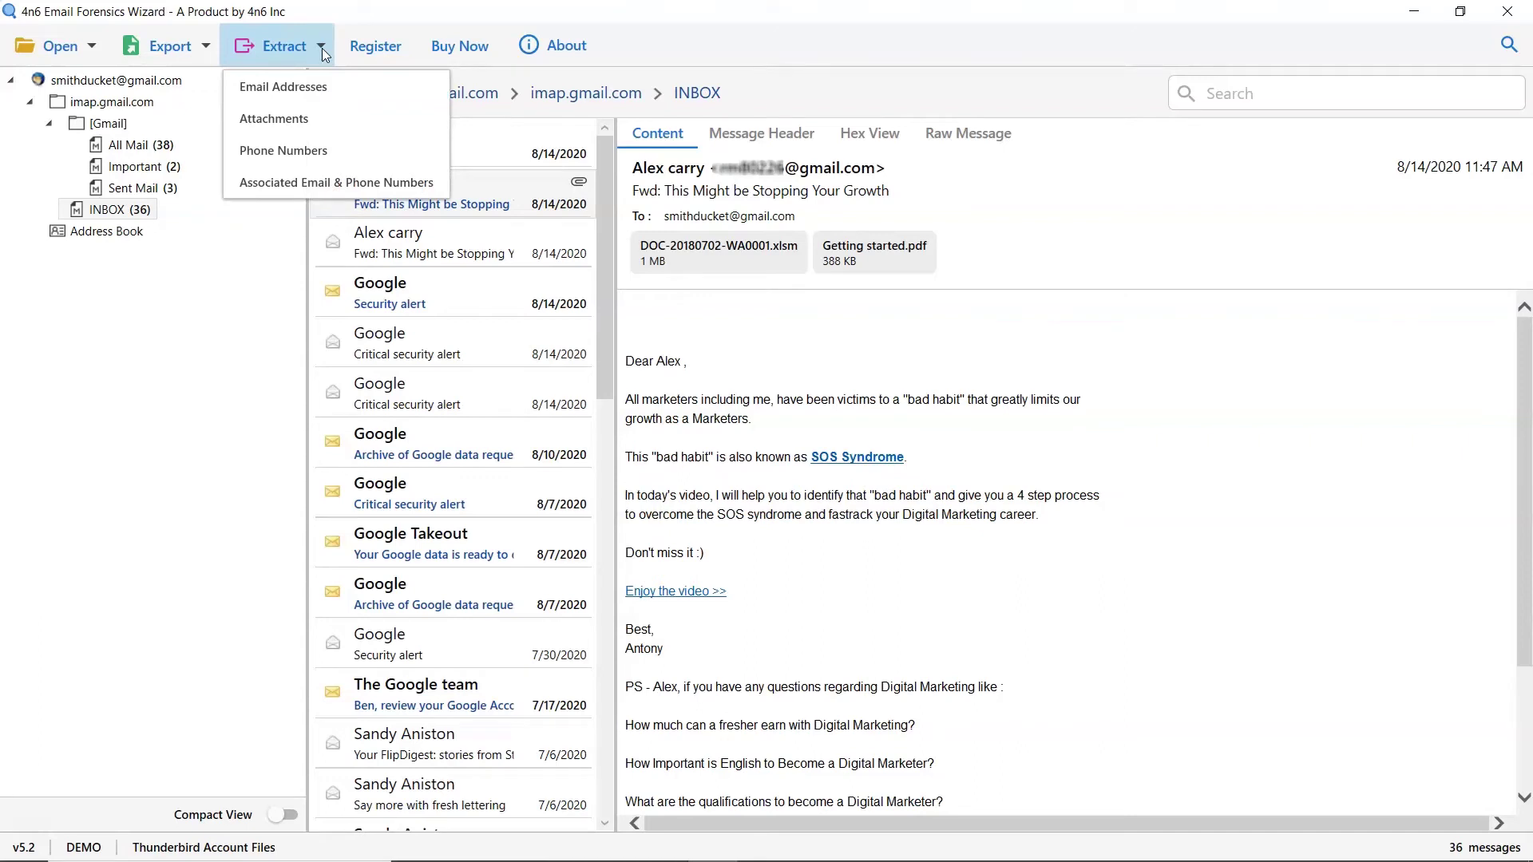
{"action": "left_click", "coordinate": [322, 48]}
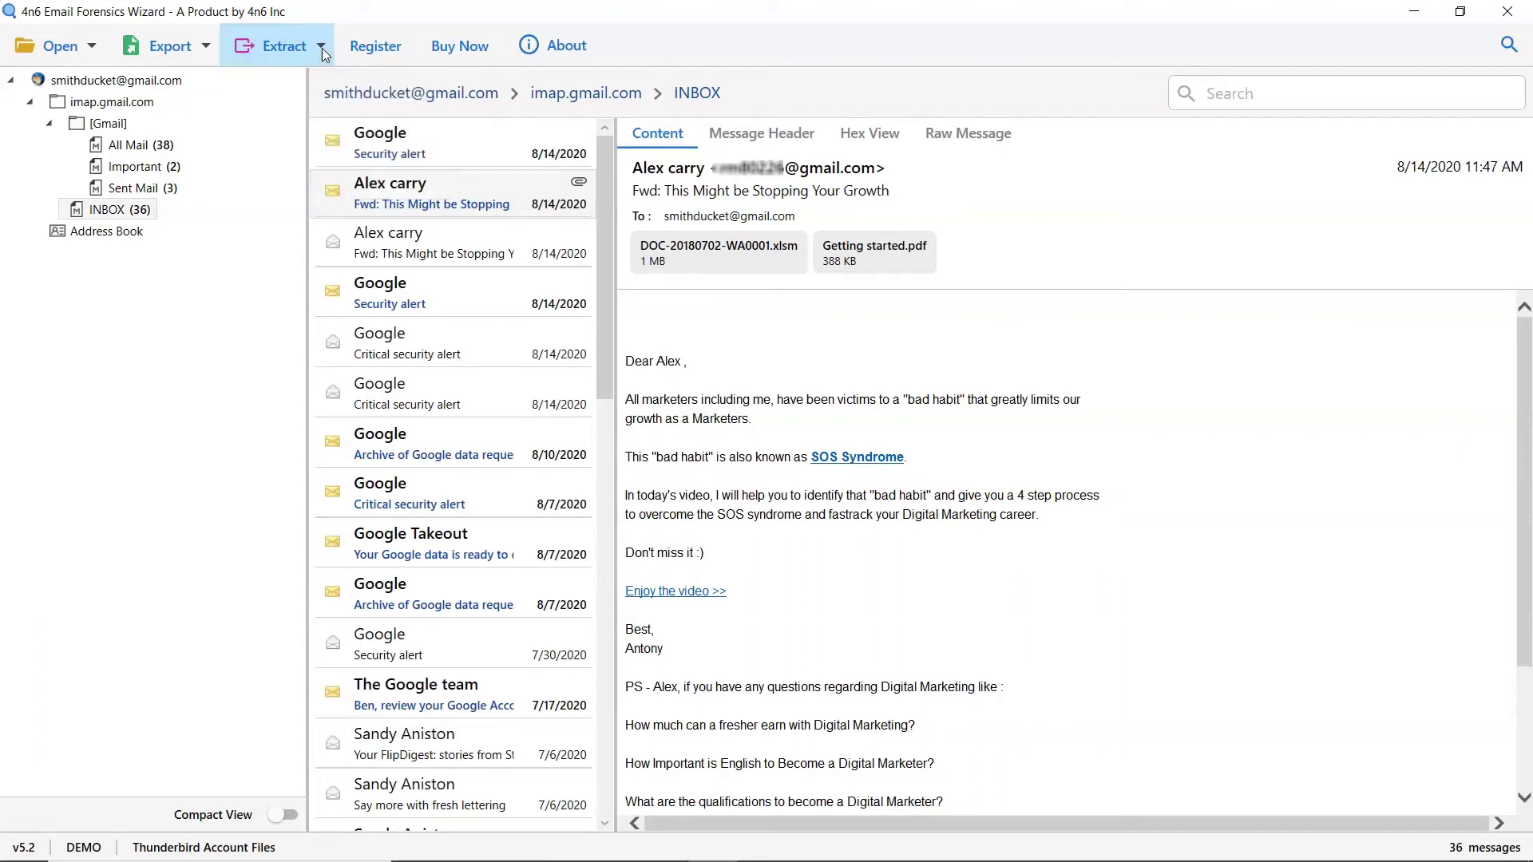
{"action": "left_click", "coordinate": [206, 48]}
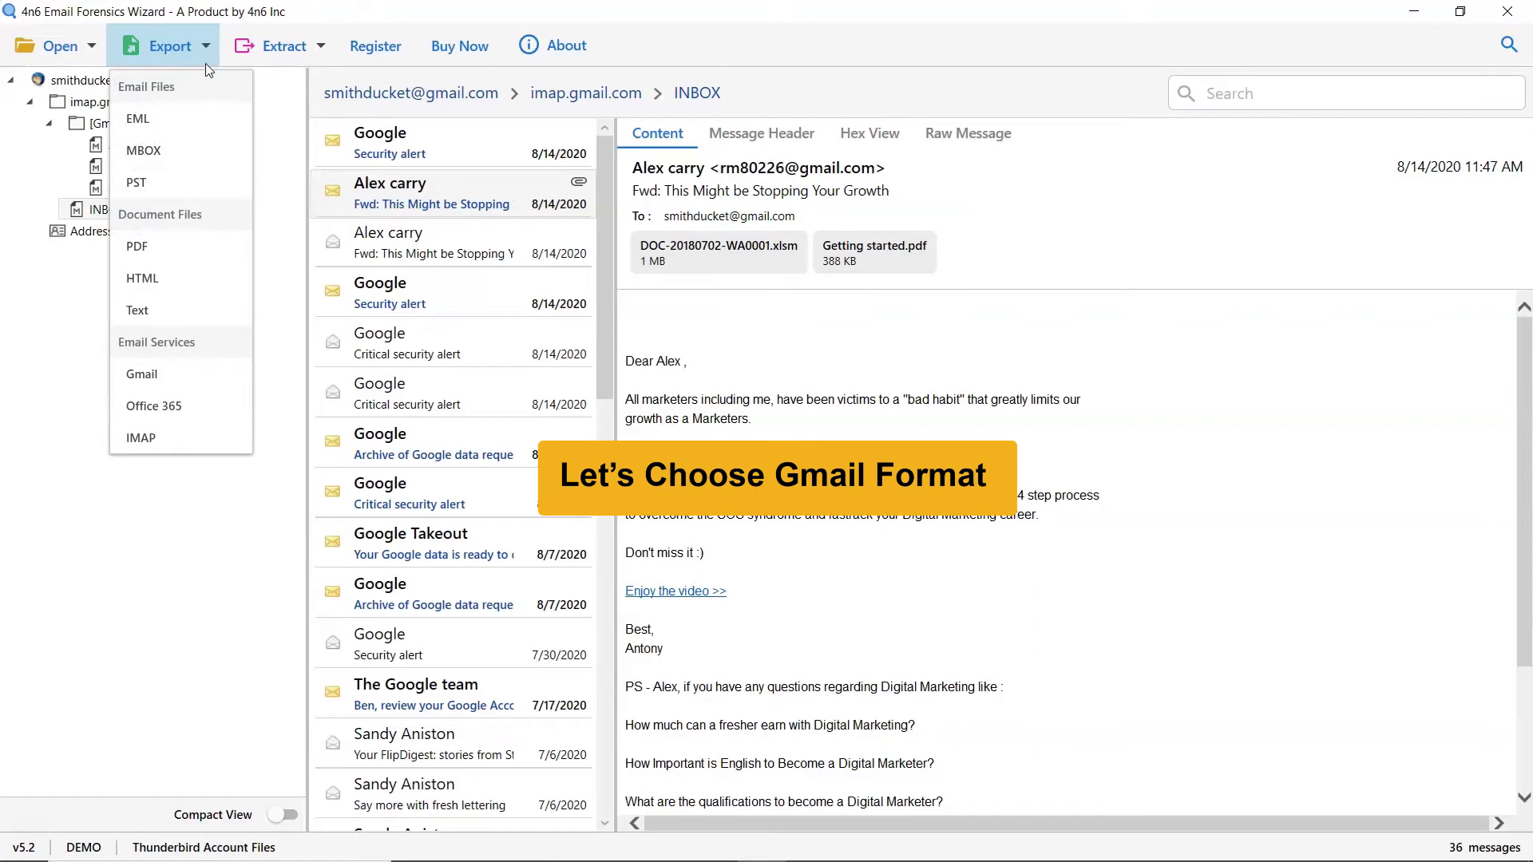
{"action": "left_click", "coordinate": [212, 386]}
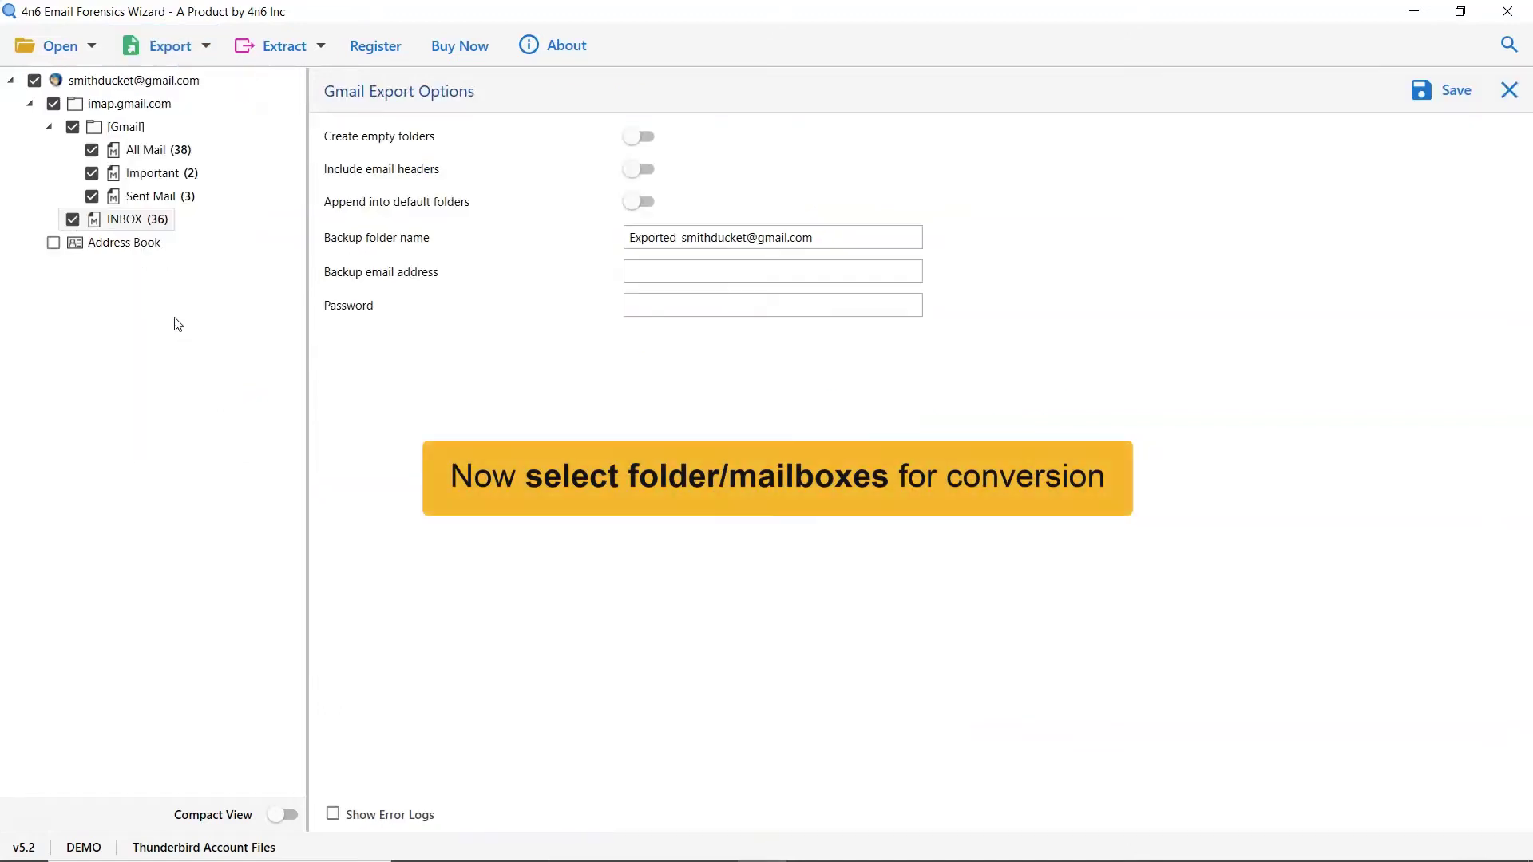
{"action": "left_click", "coordinate": [92, 150]}
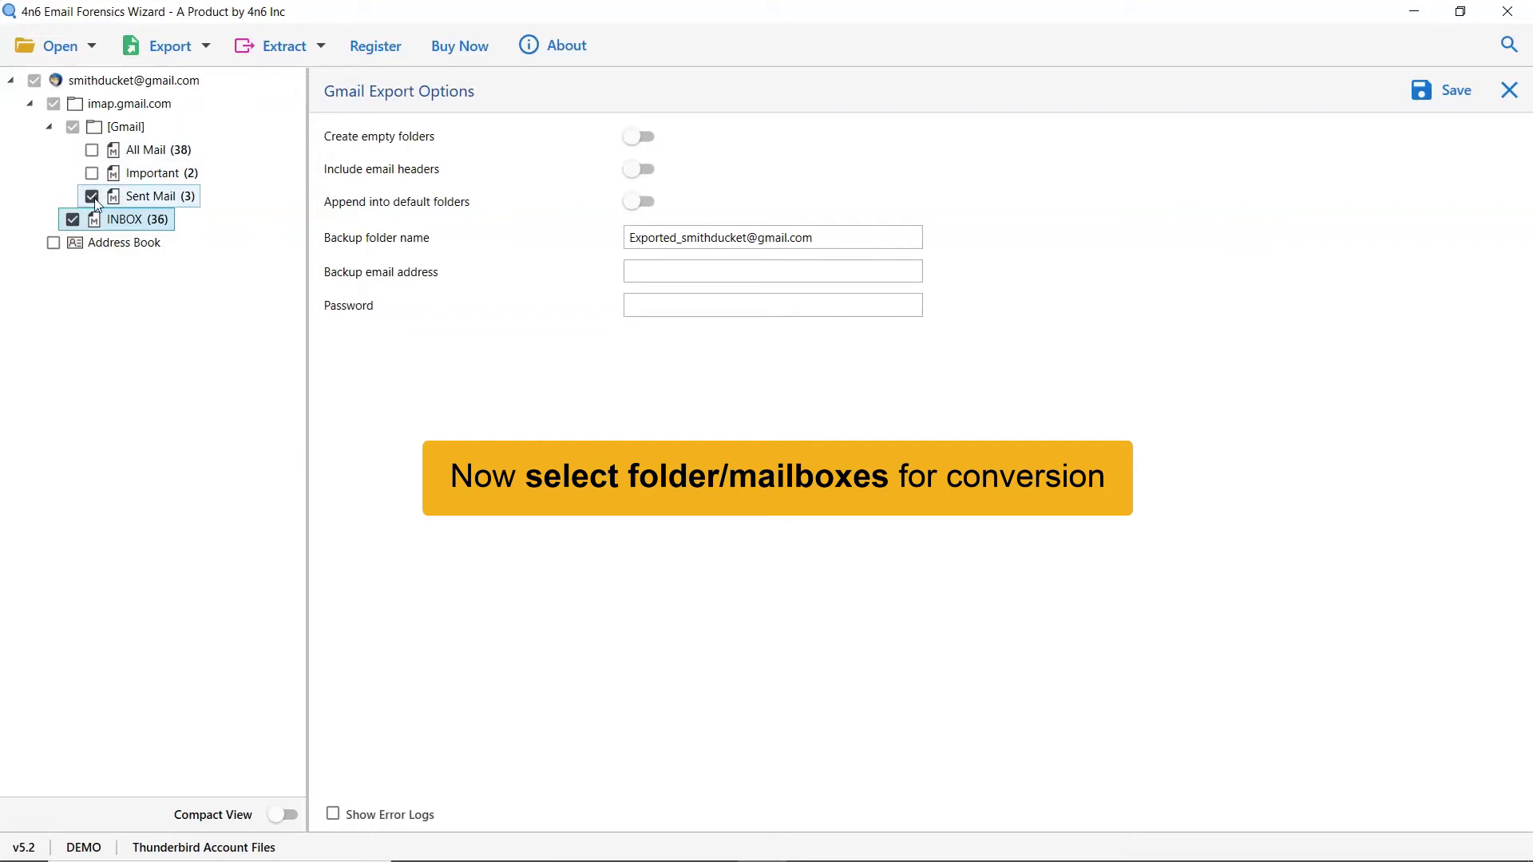
{"action": "left_click", "coordinate": [92, 150]}
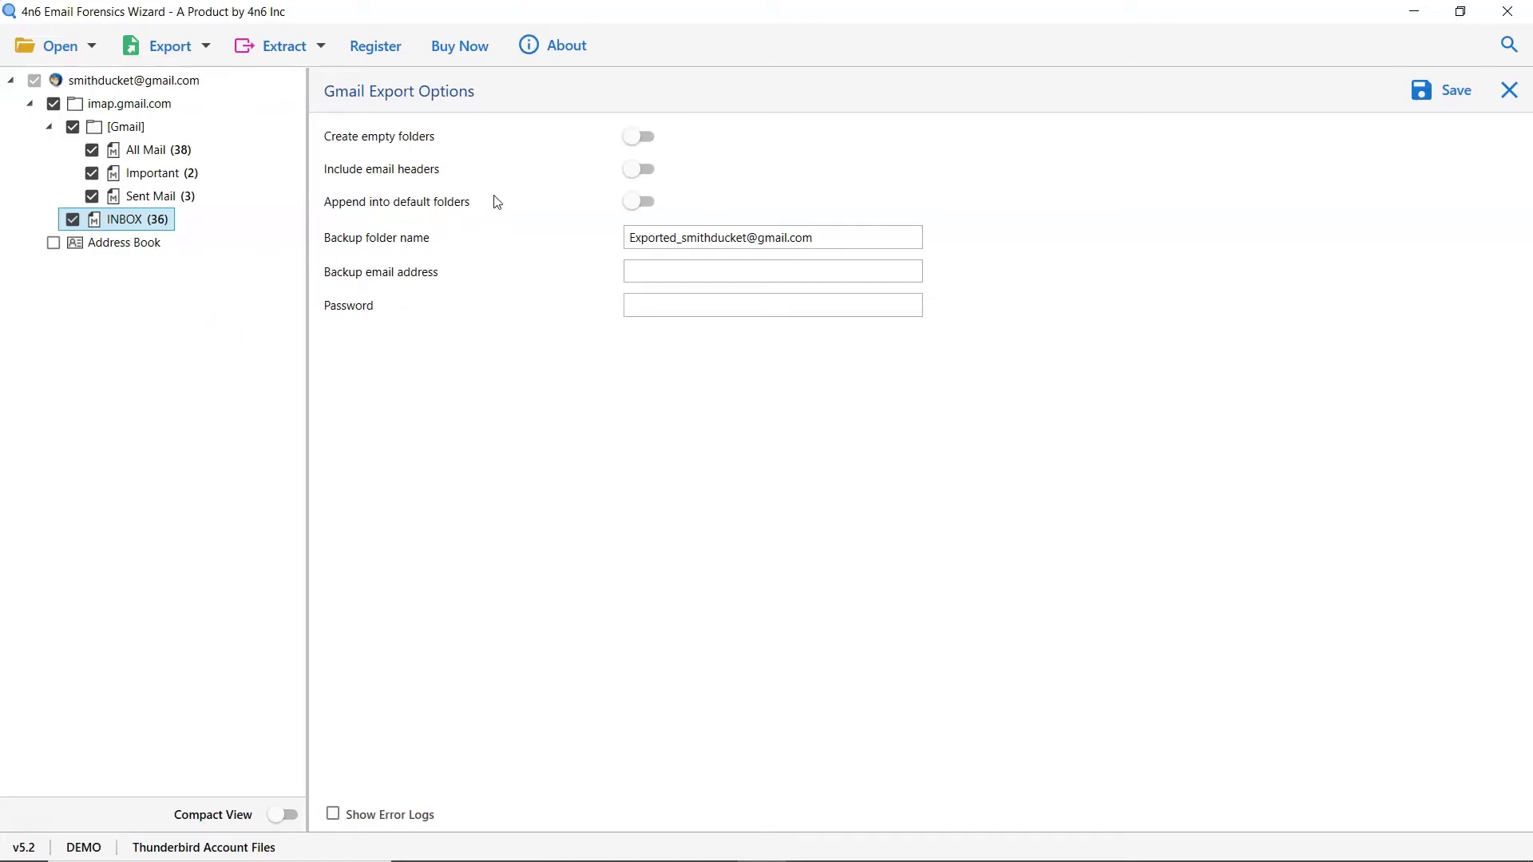
{"action": "left_click", "coordinate": [633, 142]}
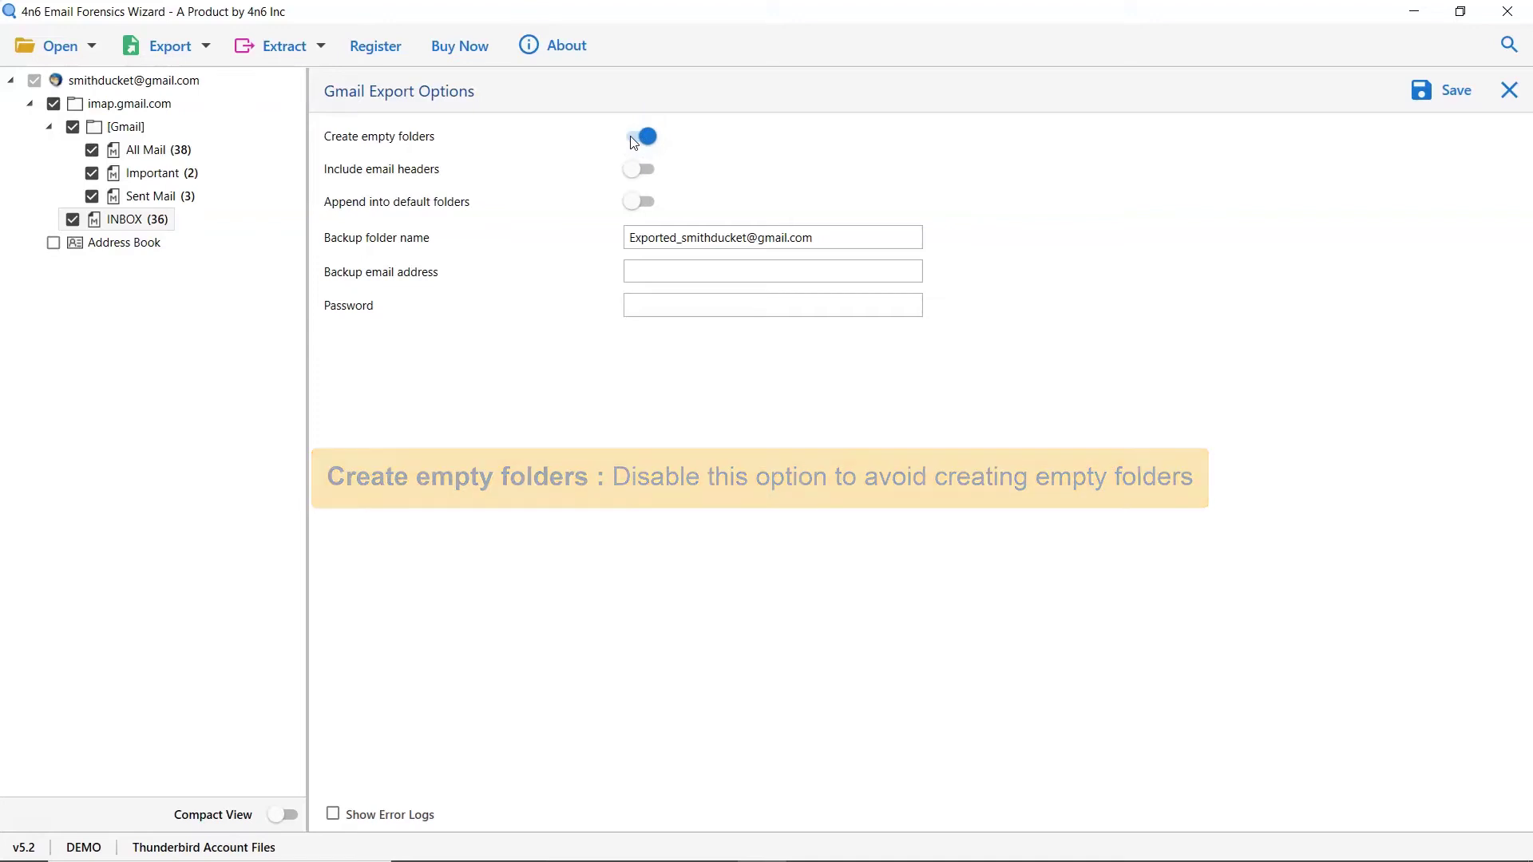
{"action": "left_click", "coordinate": [636, 177]}
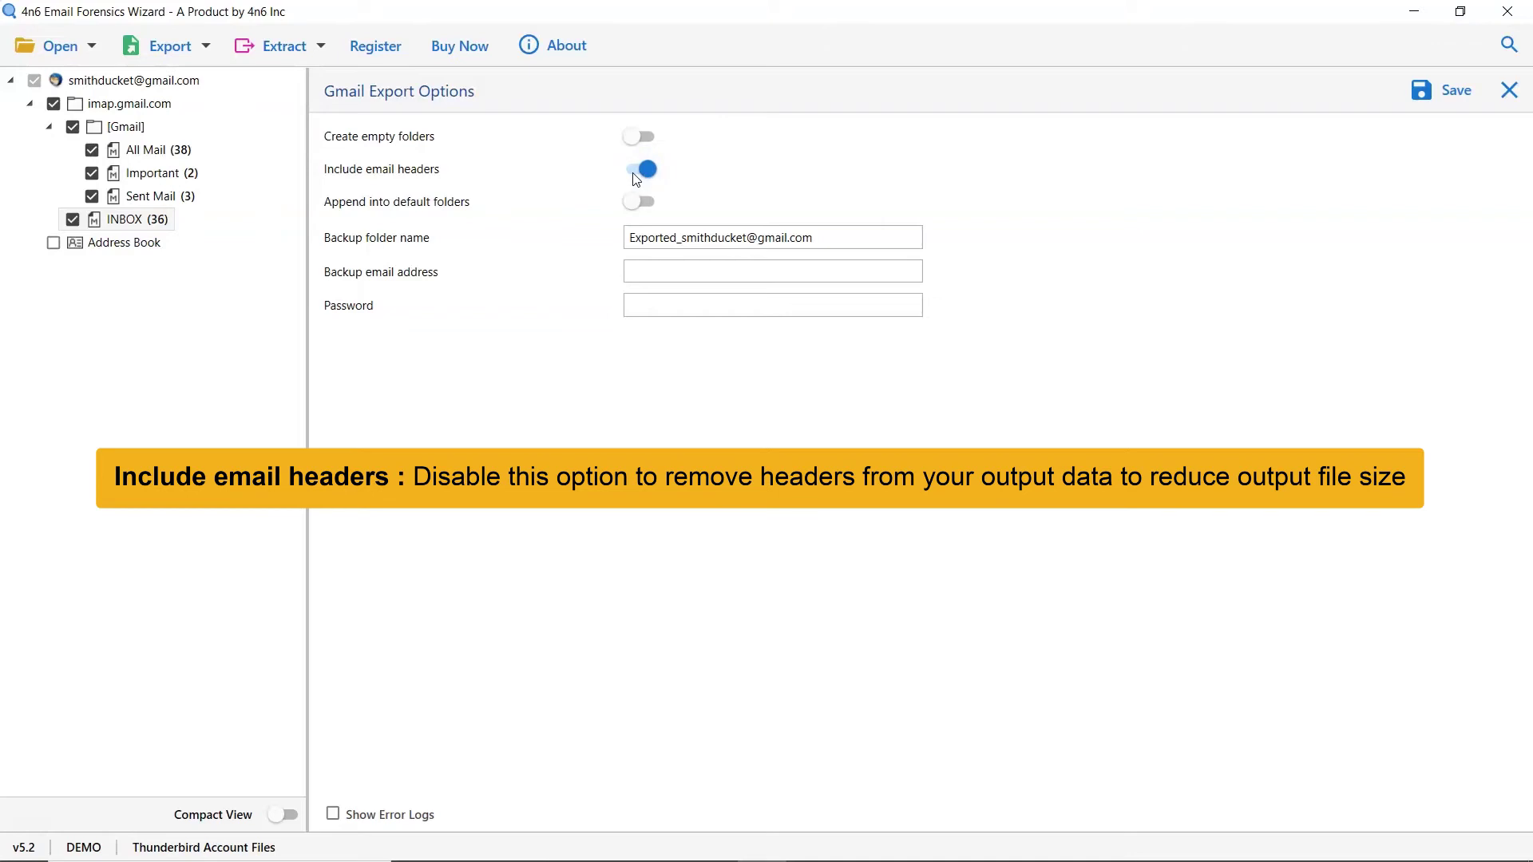
{"action": "left_click", "coordinate": [636, 178]}
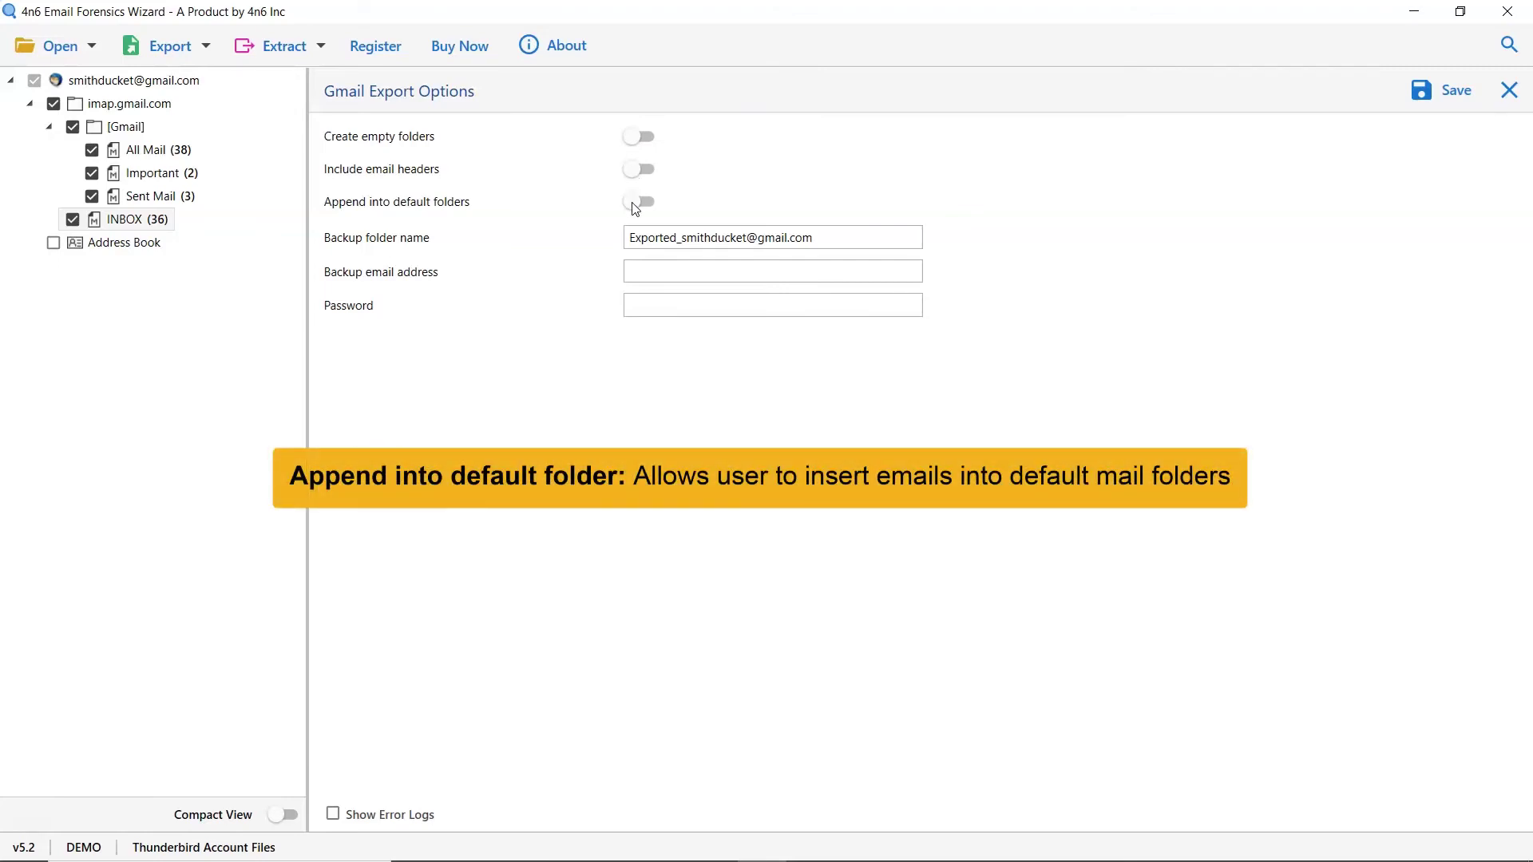
{"action": "left_click", "coordinate": [635, 204]}
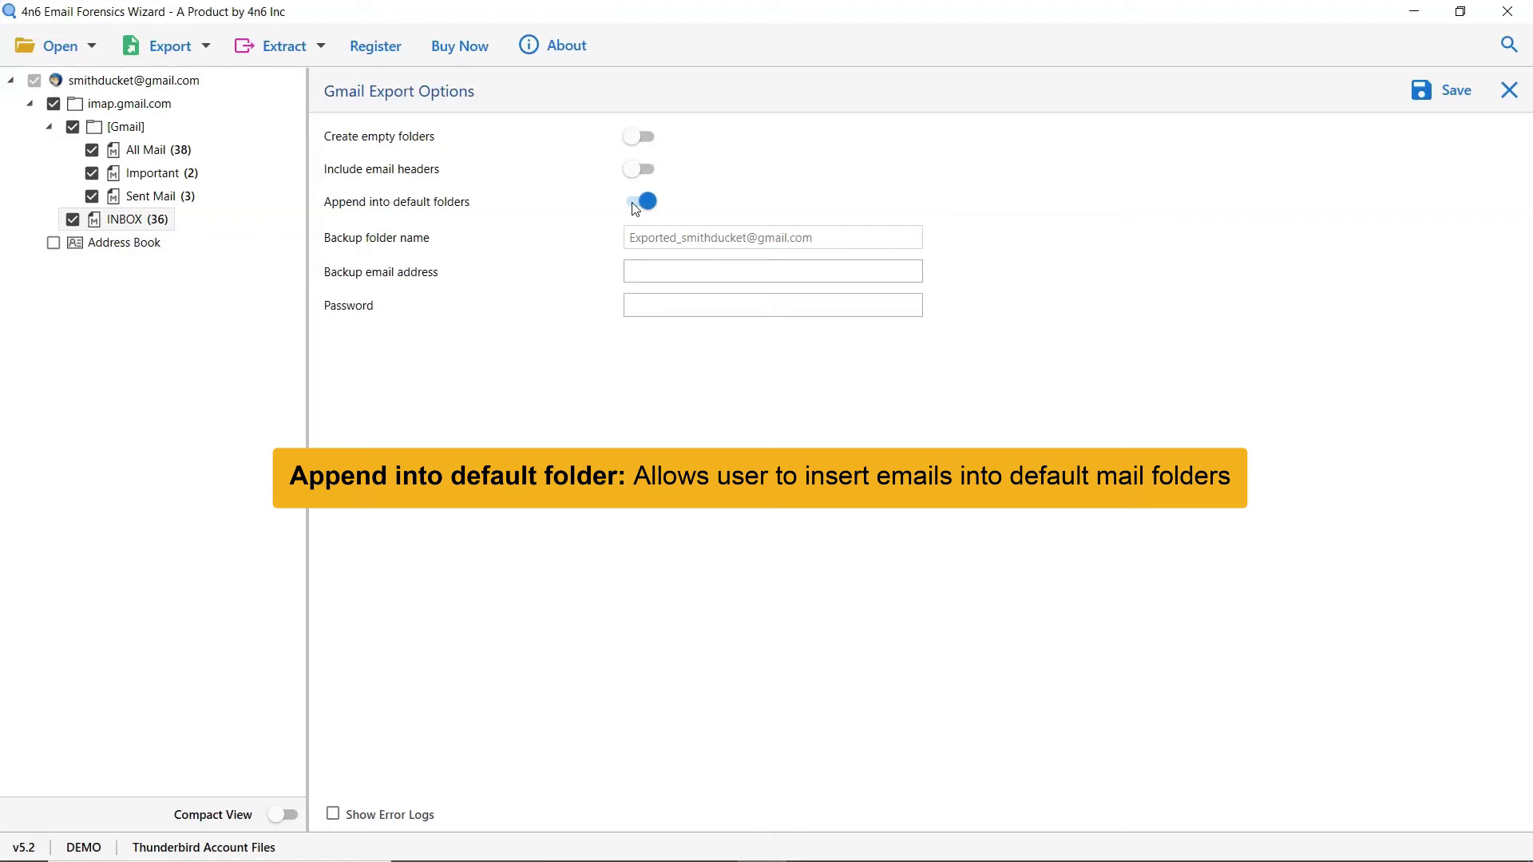
{"action": "left_click", "coordinate": [635, 206]}
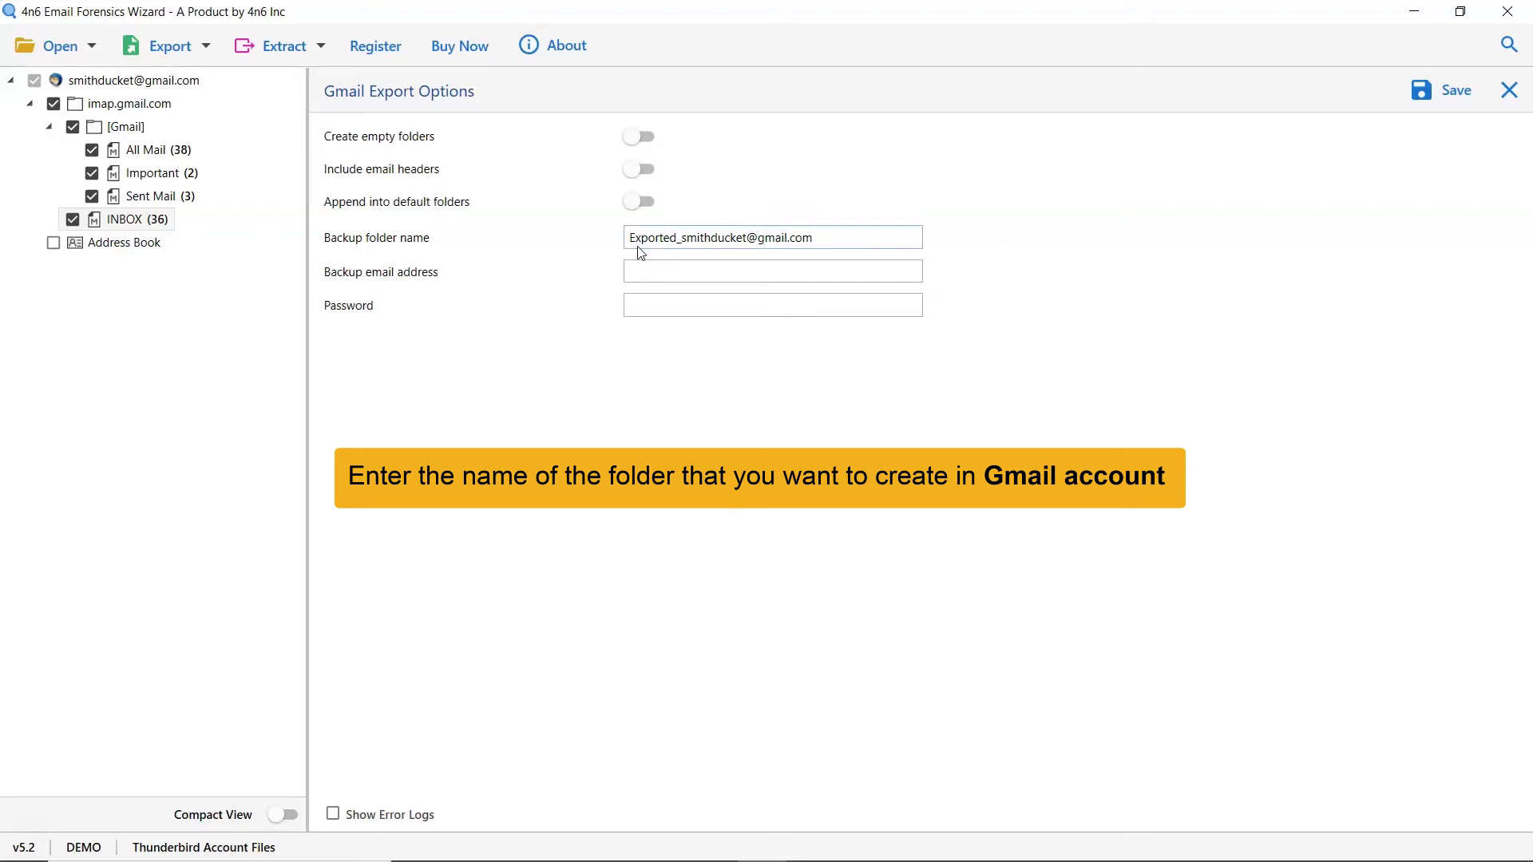
Step: Enter the Gmail backup email address and the account password in the export options
{"action": "left_click", "coordinate": [637, 271]}
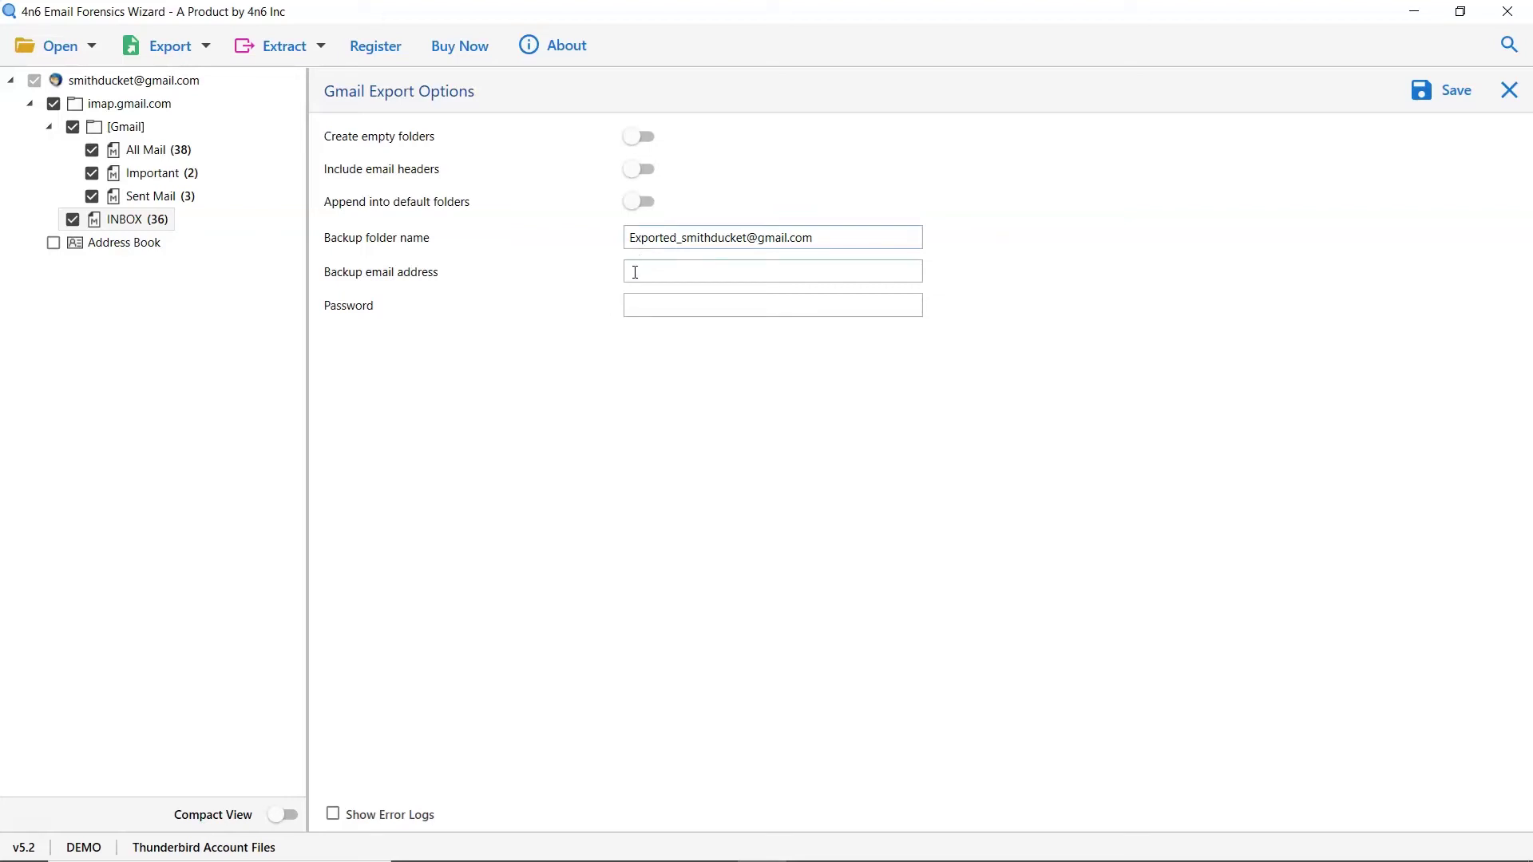
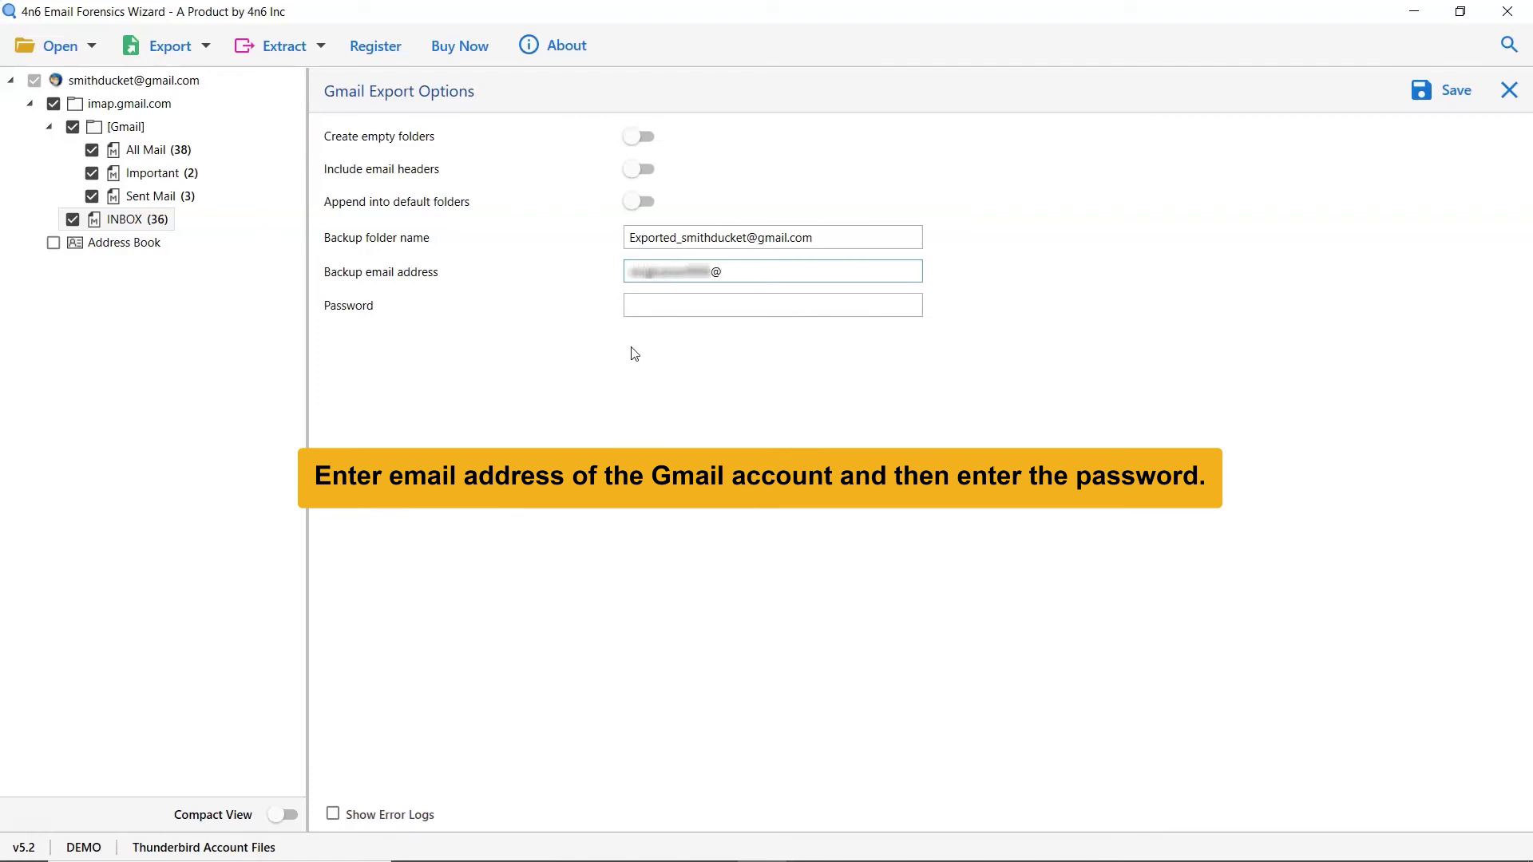
{"action": "key", "text": "Tab"}
{"action": "type", "text": "*****"}
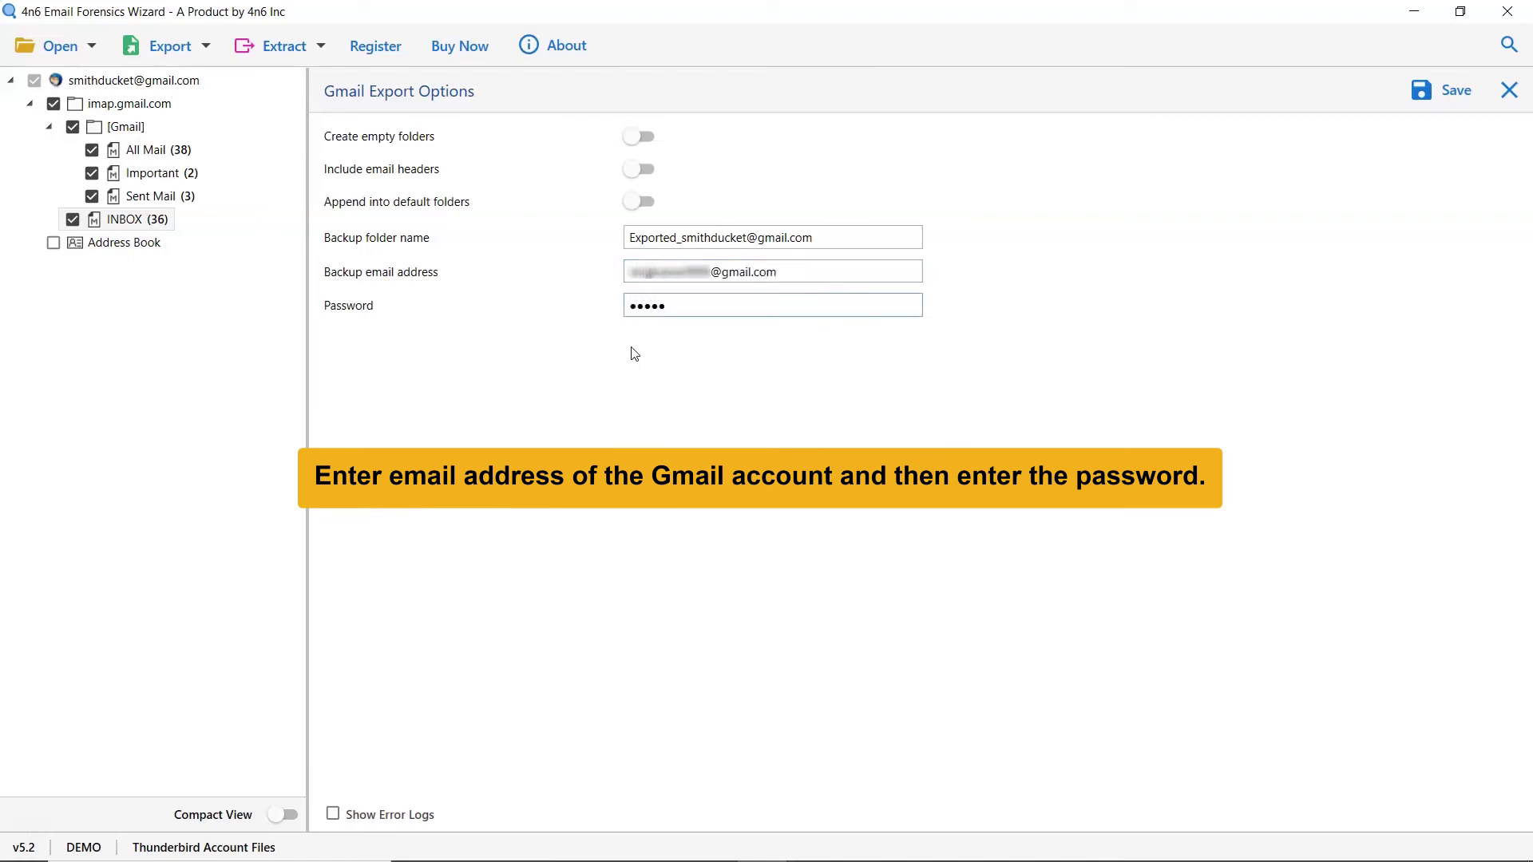
{"action": "type", "text": "****"}
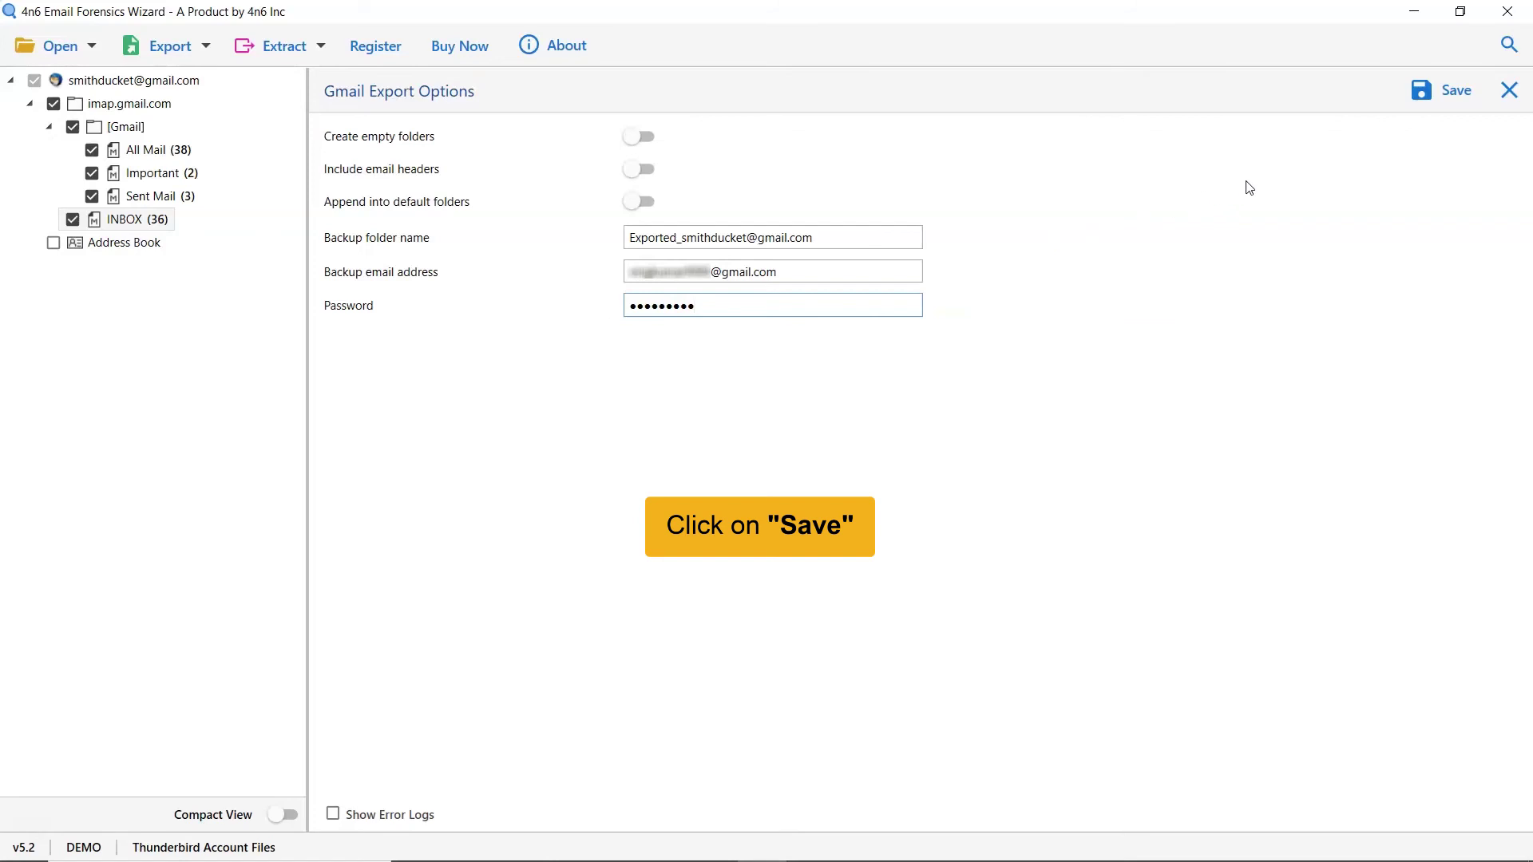
Step: Save to run the Gmail export and acknowledge the demo export limit notice
{"action": "left_click", "coordinate": [1450, 99]}
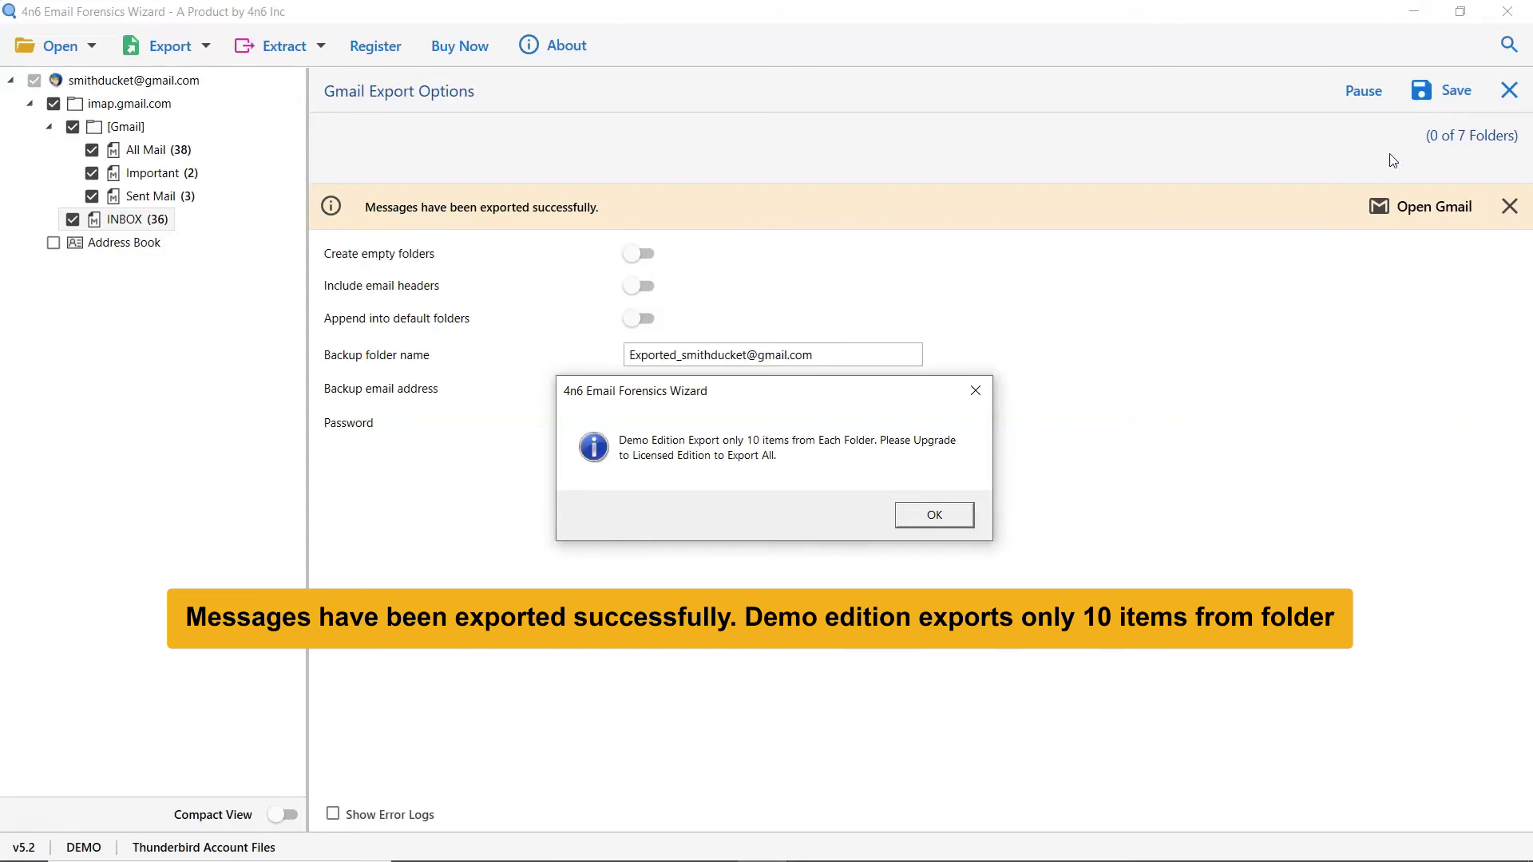
{"action": "left_click", "coordinate": [933, 523]}
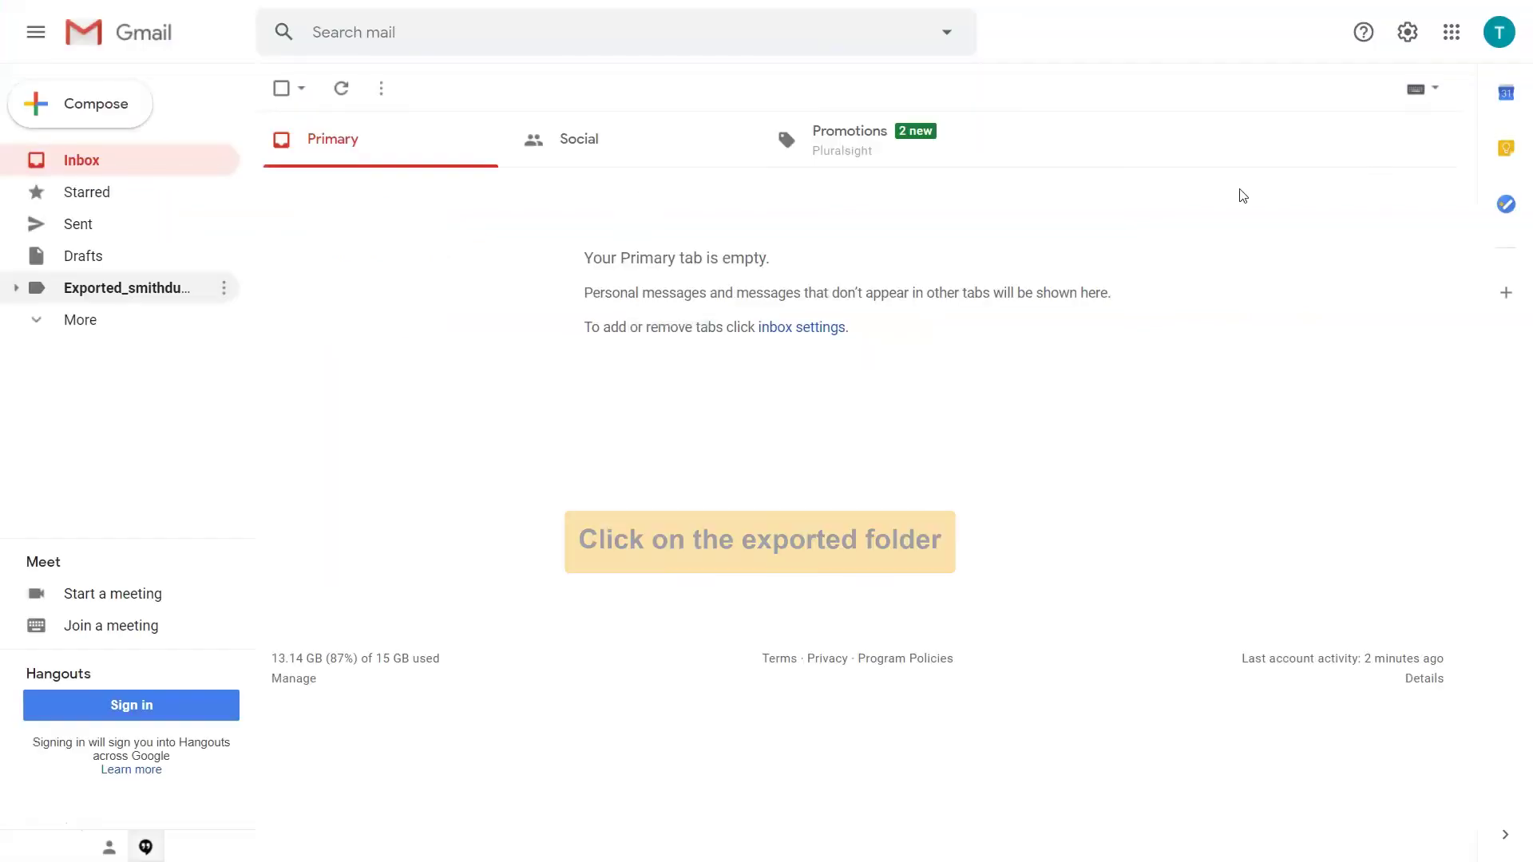
Step: Expand the Exported label in Gmail's sidebar and open its All Mail sublabel
{"action": "left_click", "coordinate": [16, 292]}
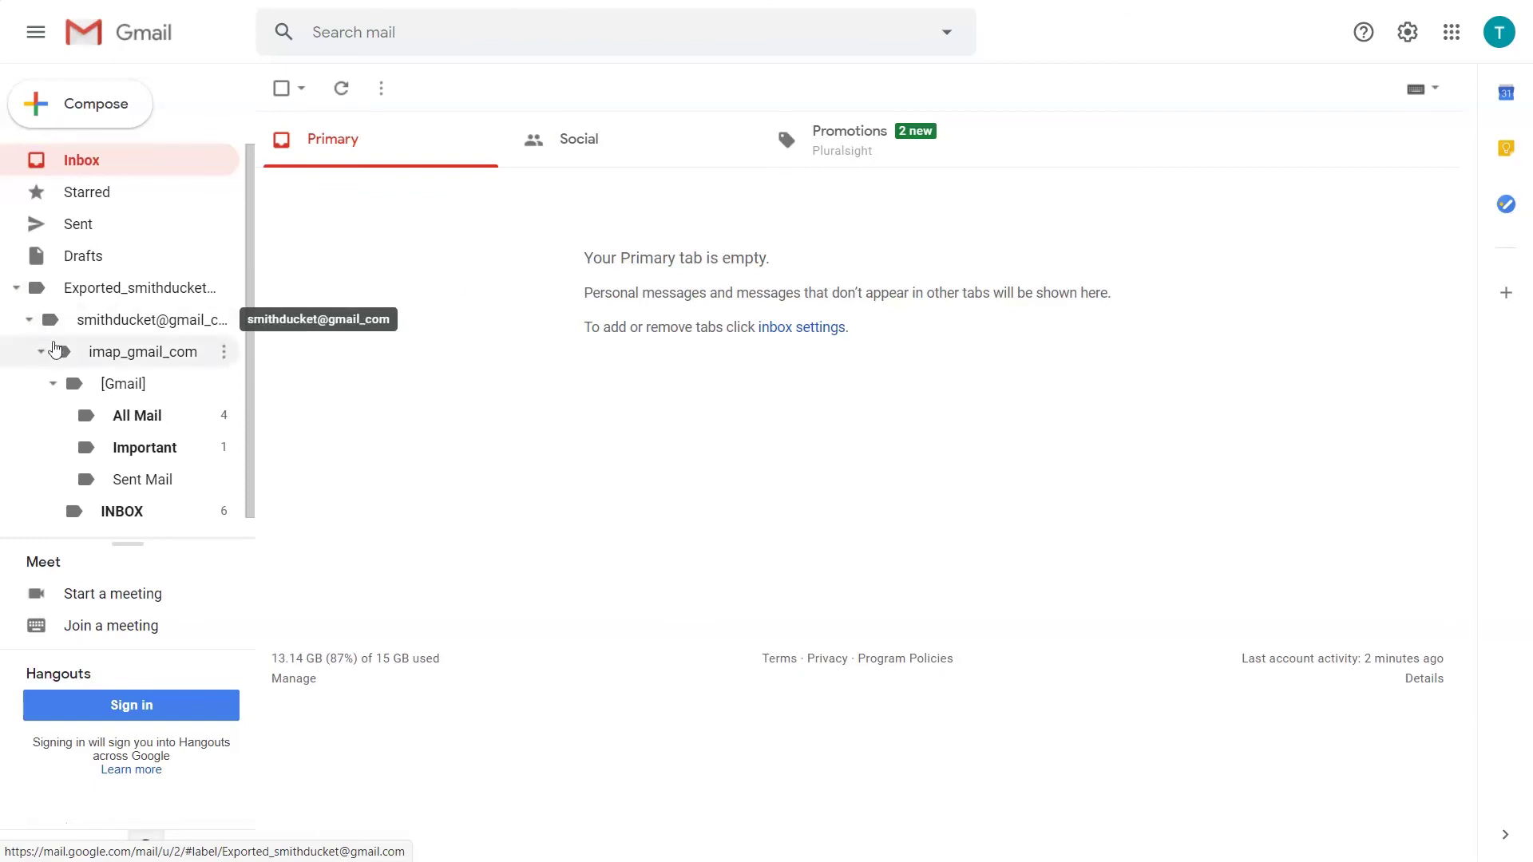
{"action": "left_click", "coordinate": [142, 417]}
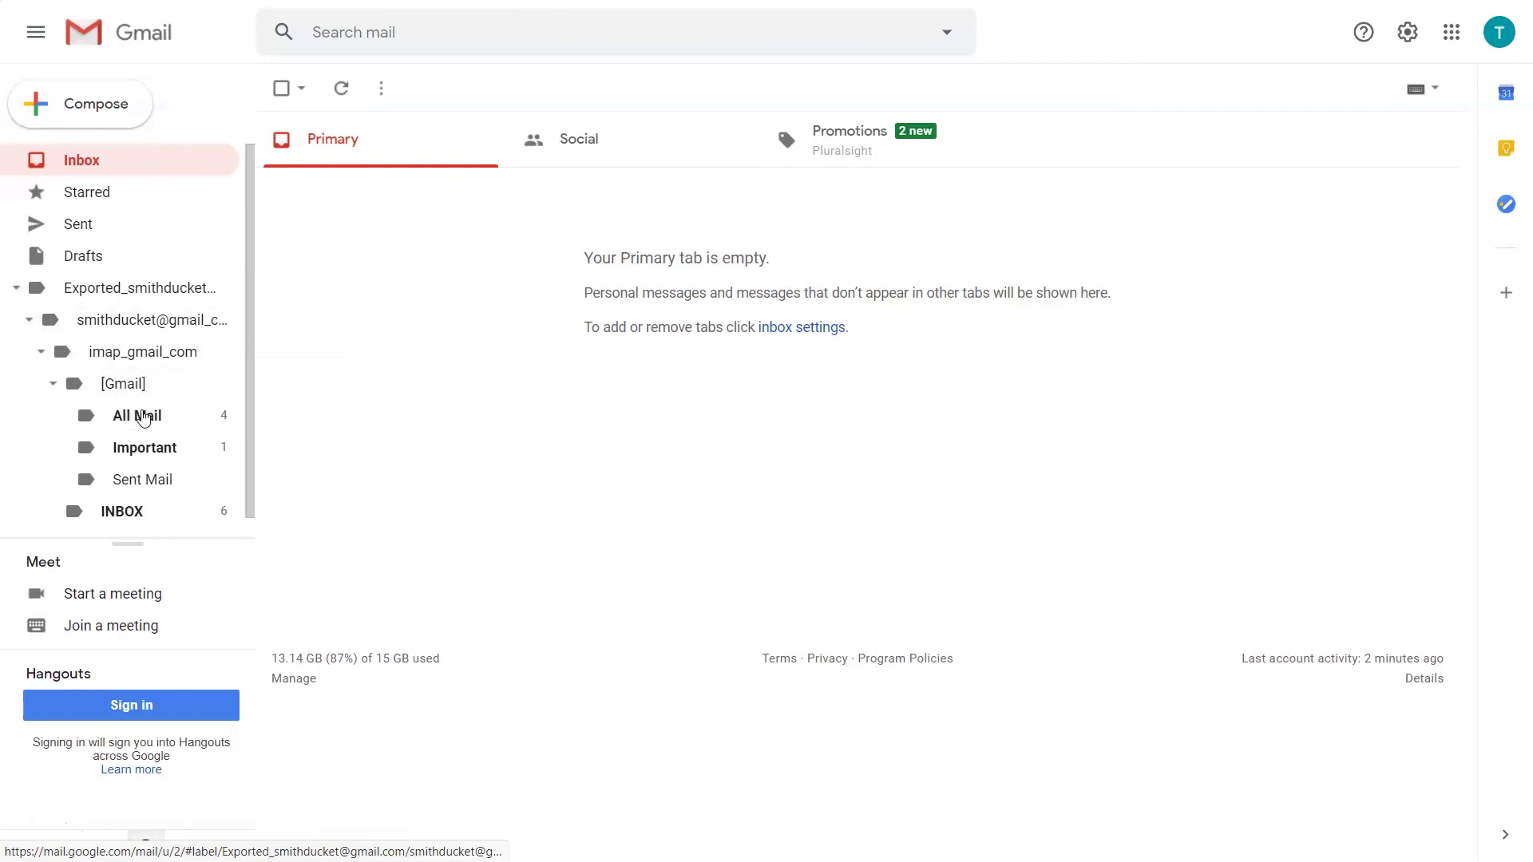